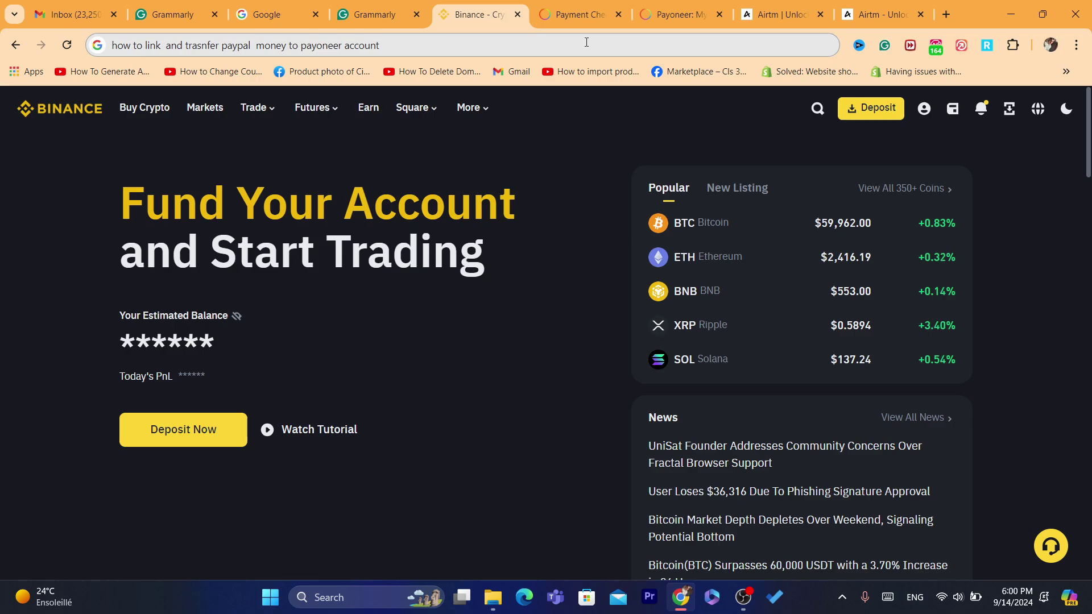
# From the Payoneer checkout tab, run a Google search for 'paypal'
pyautogui.click(574, 14)
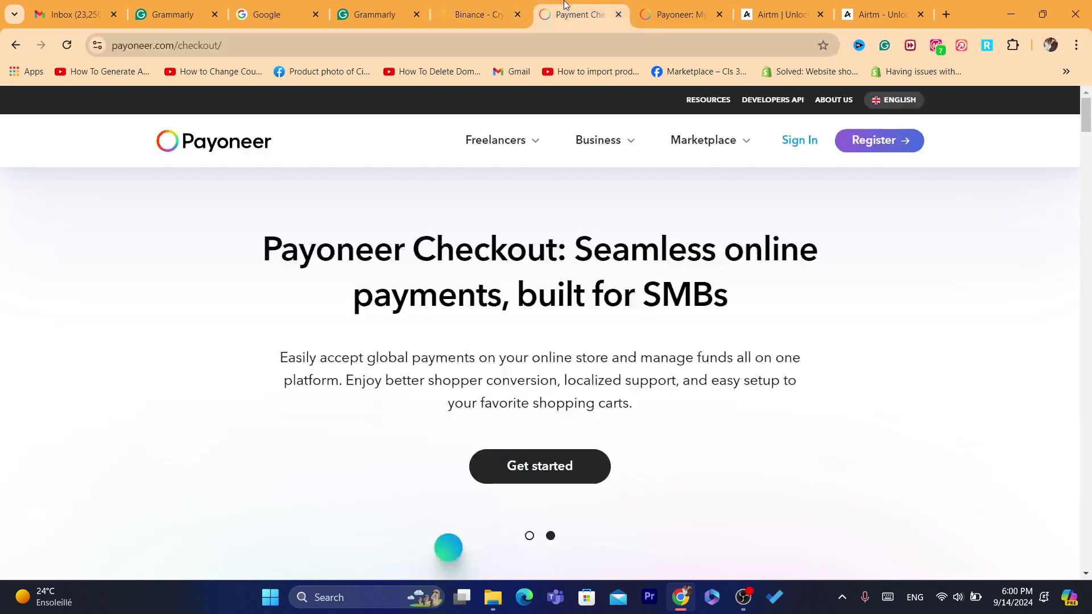
pyautogui.click(571, 38)
pyautogui.write('paypal\\')
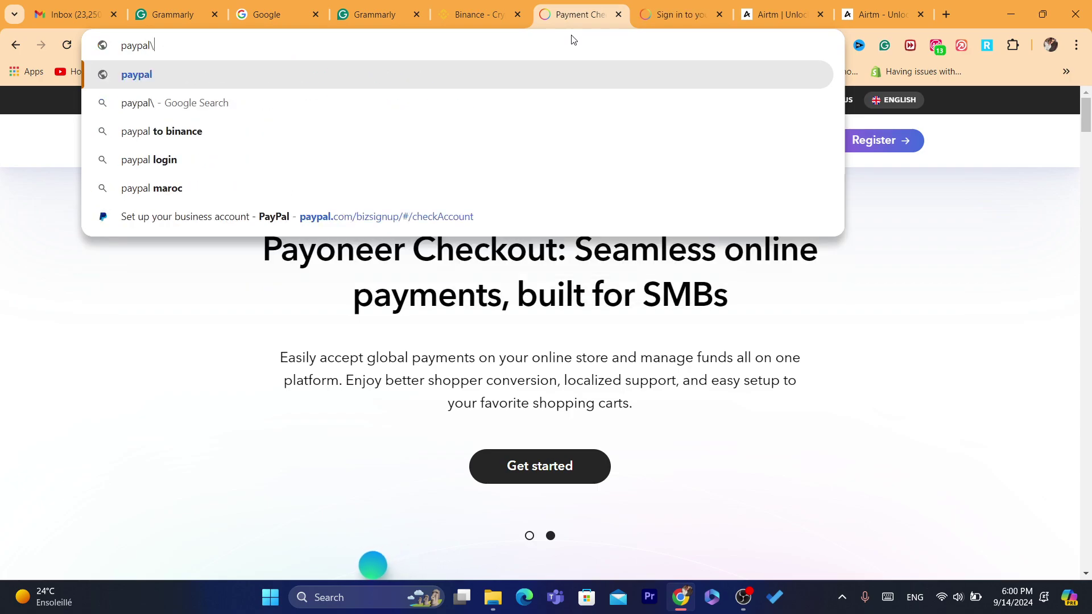
pyautogui.press('Return')
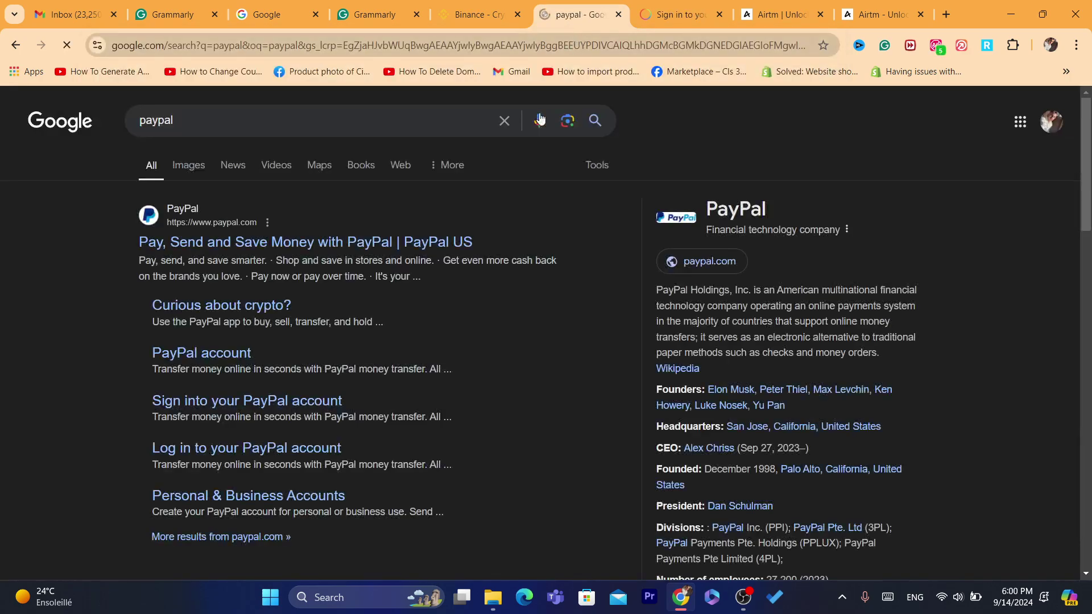
# Open PayPal's sign-in page at paypal.com/signin and autofill the account's saved login
pyautogui.click(246, 232)
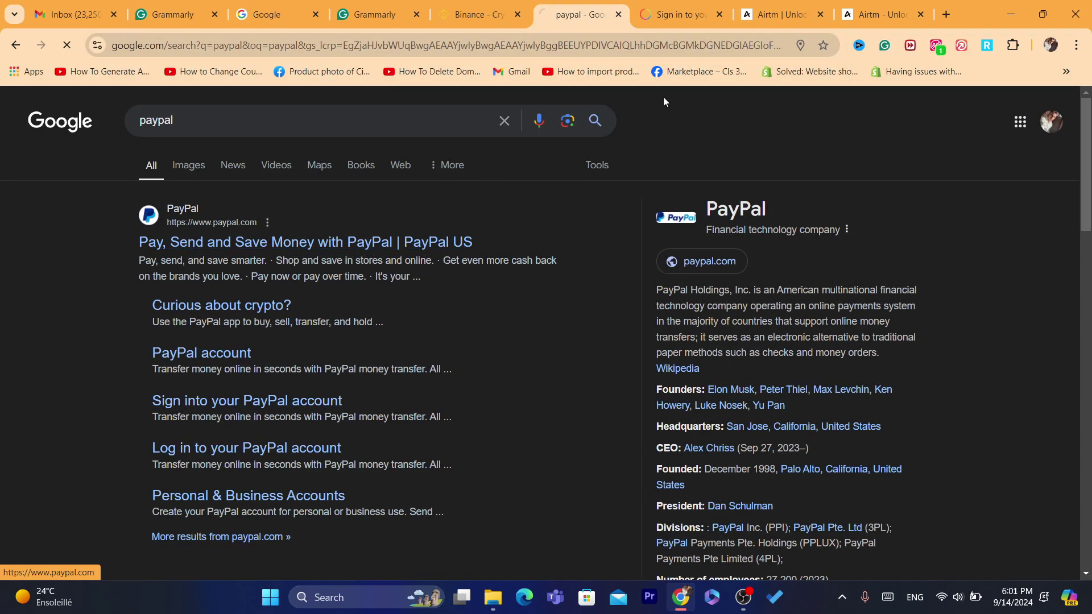
pyautogui.doubleClick(605, 48)
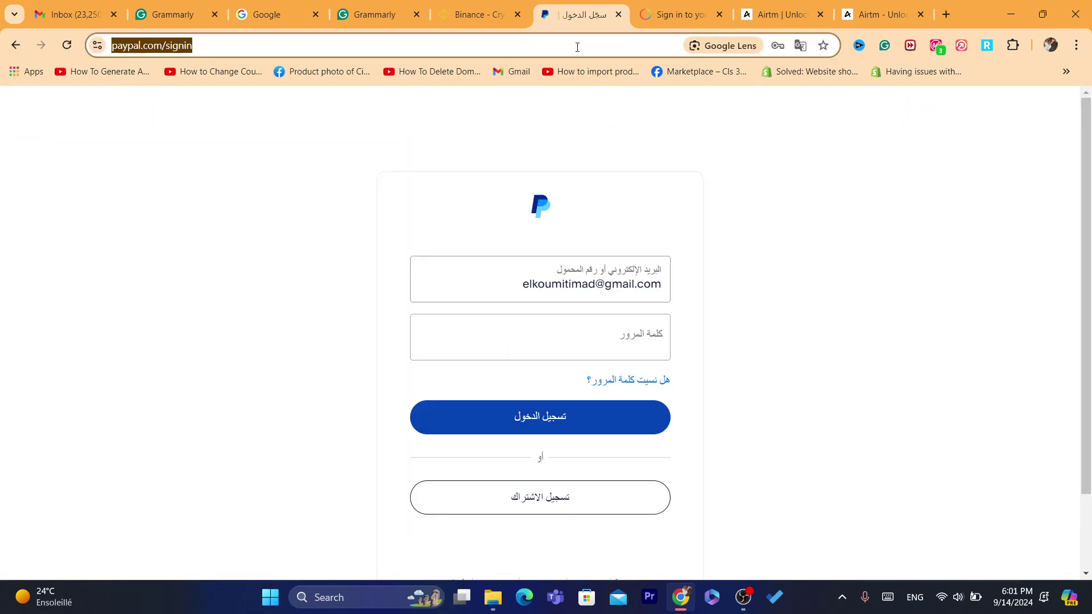
pyautogui.click(617, 348)
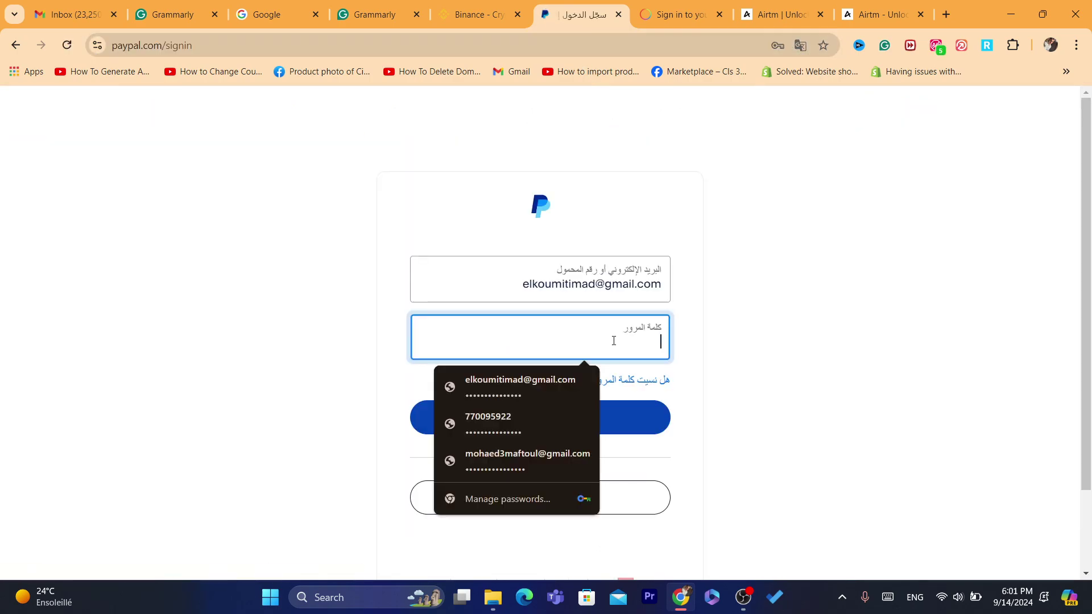
pyautogui.click(513, 382)
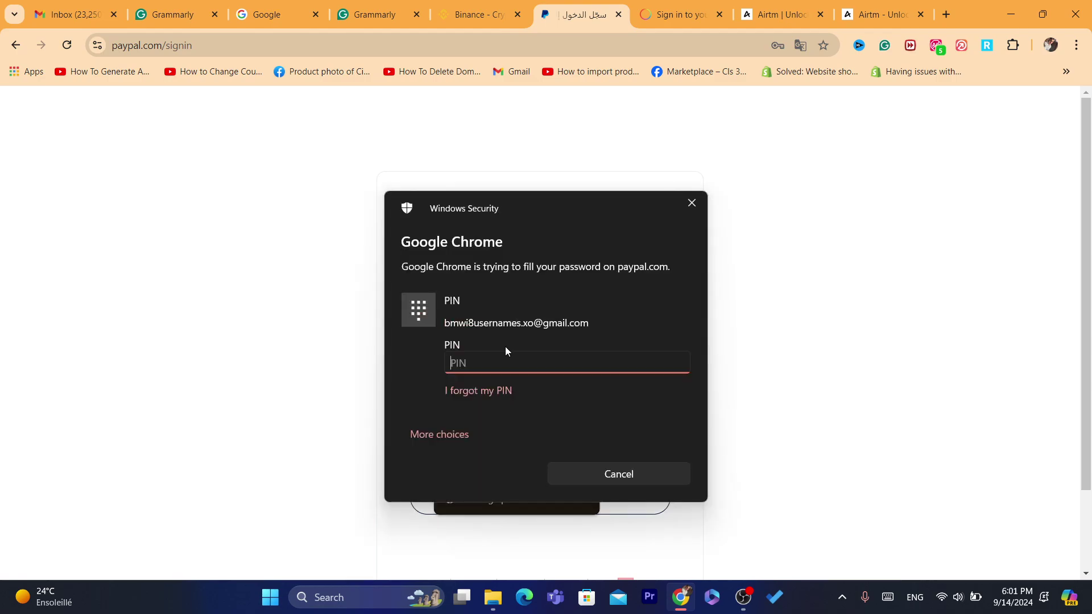
# Confirm with the Windows PIN, submit the login, then bring up saved logins to retry
pyautogui.write('1234')
pyautogui.click(580, 427)
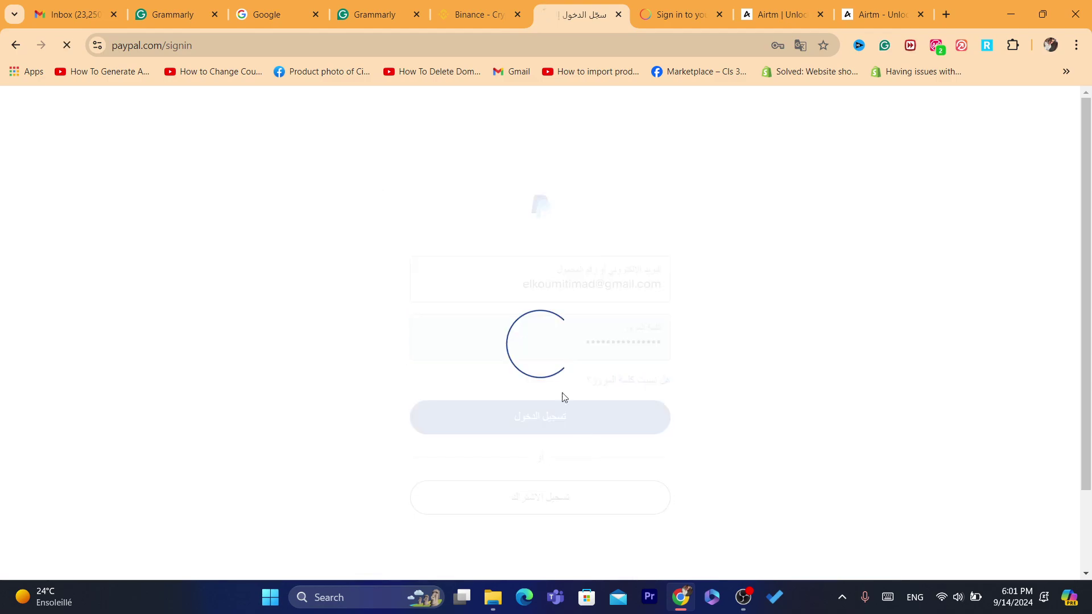
pyautogui.click(627, 380)
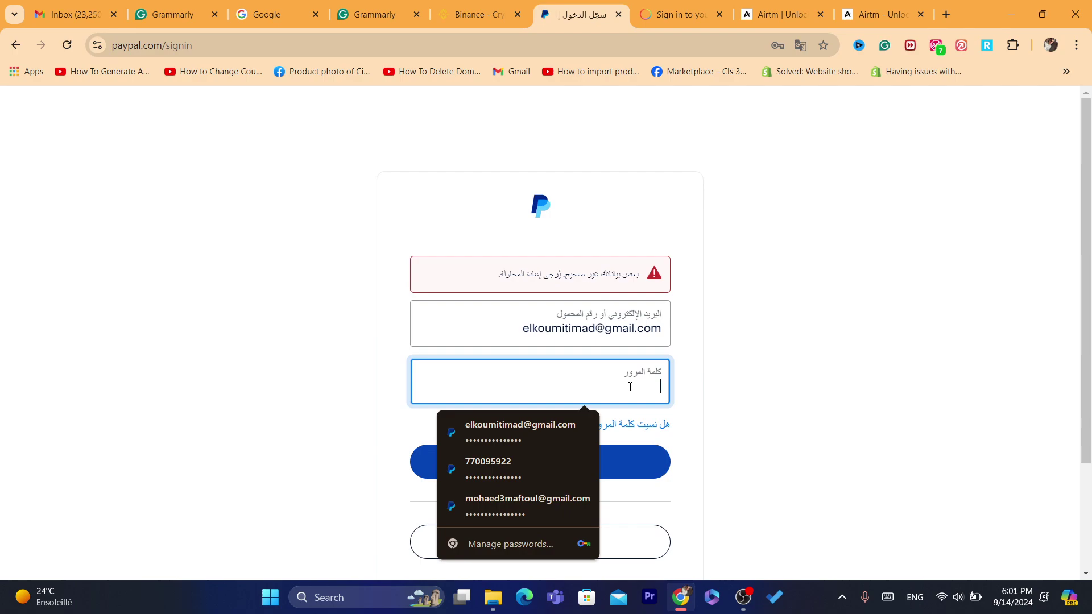
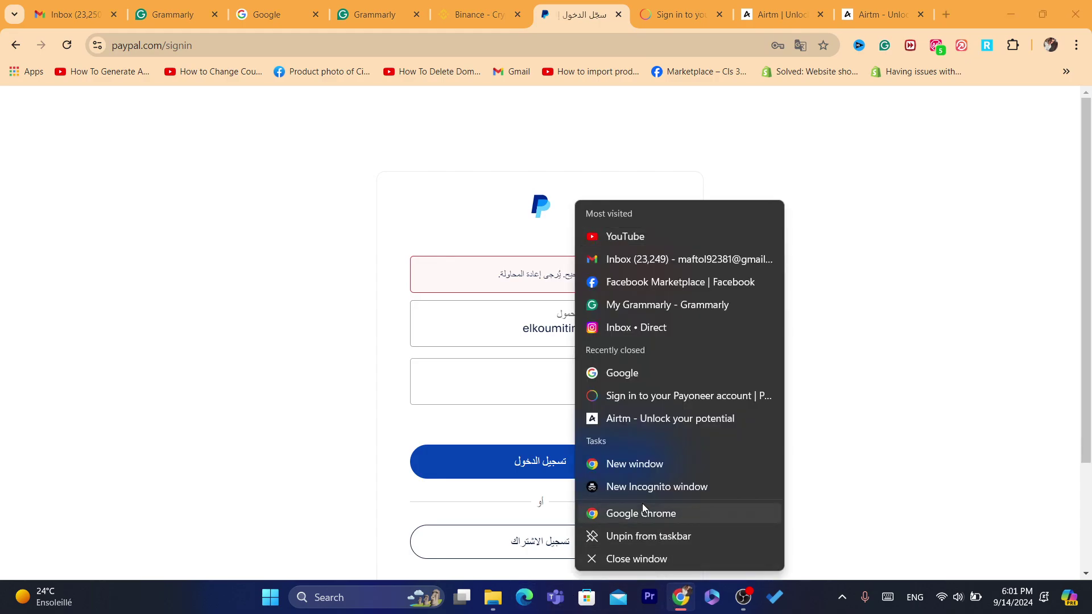
# Sign in to PayPal at paypal.com/signin with the autofilled saved credentials
pyautogui.click(643, 507)
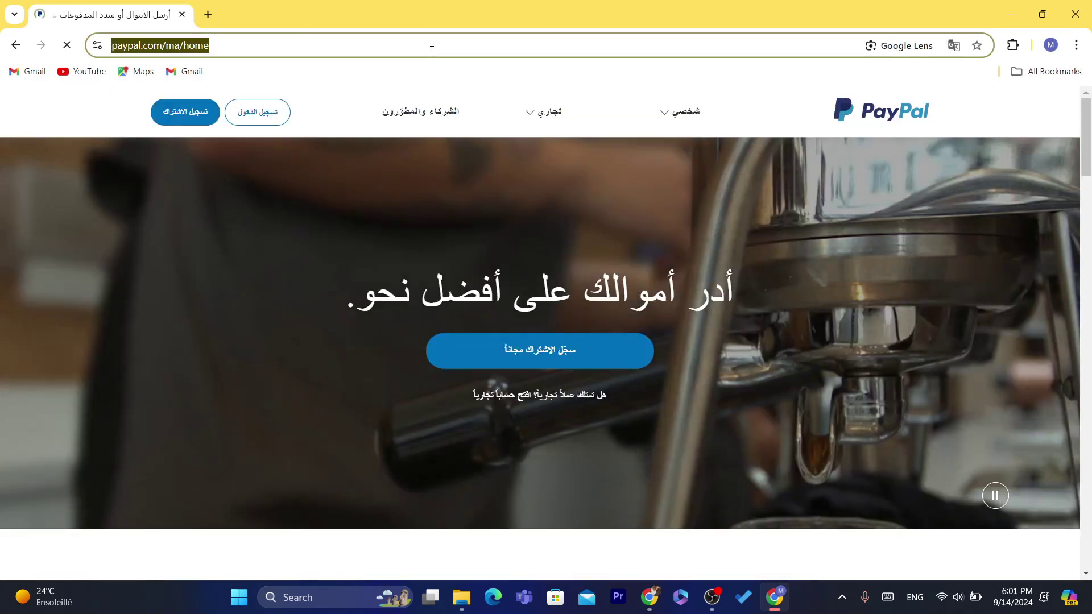
pyautogui.click(258, 112)
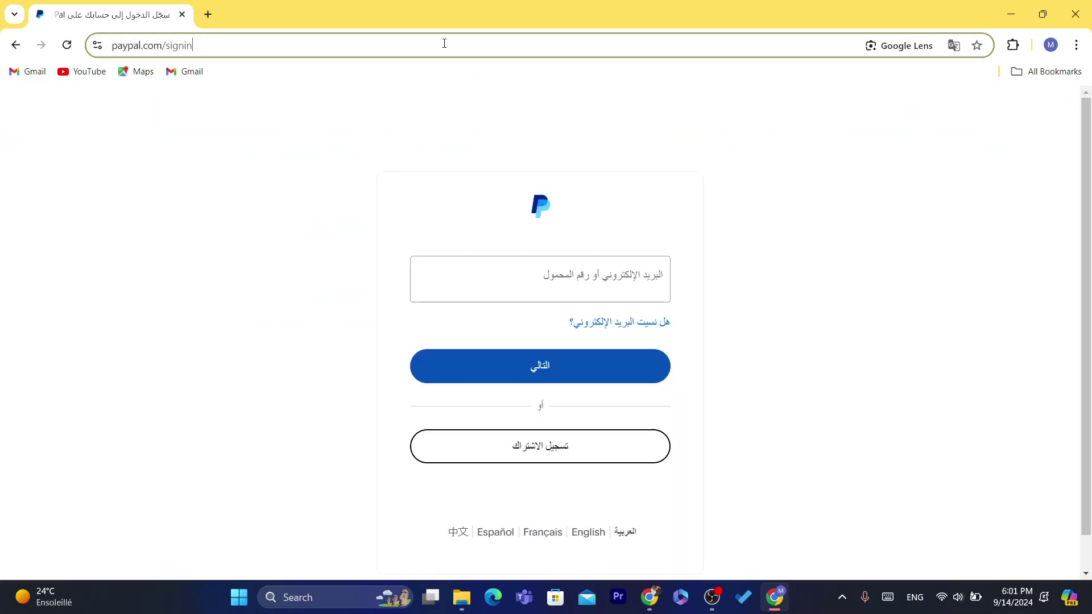
pyautogui.click(551, 290)
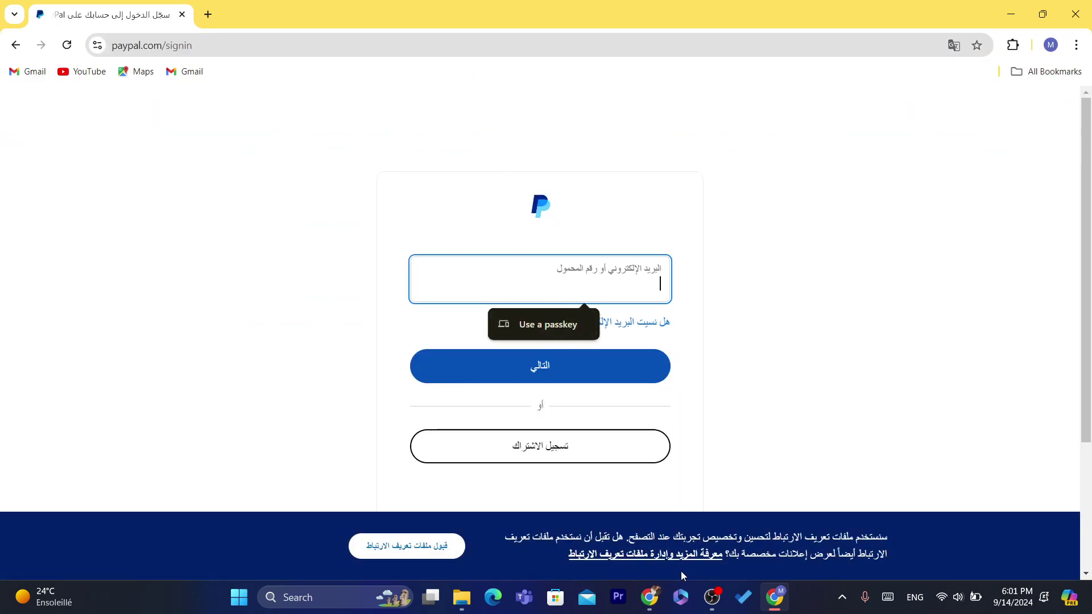
pyautogui.rightClick(649, 597)
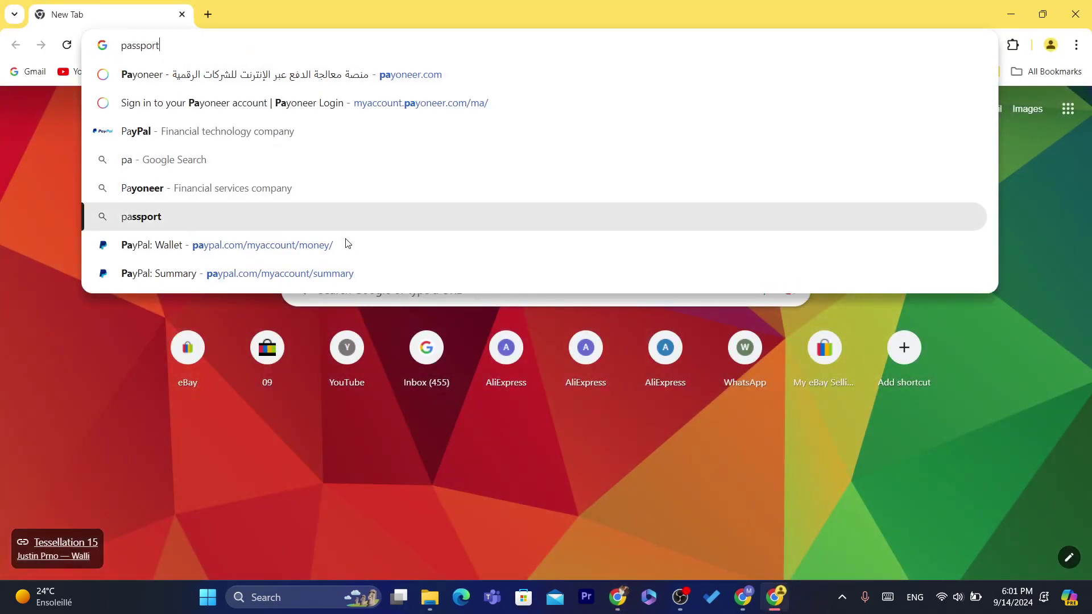
pyautogui.click(348, 245)
pyautogui.click(313, 45)
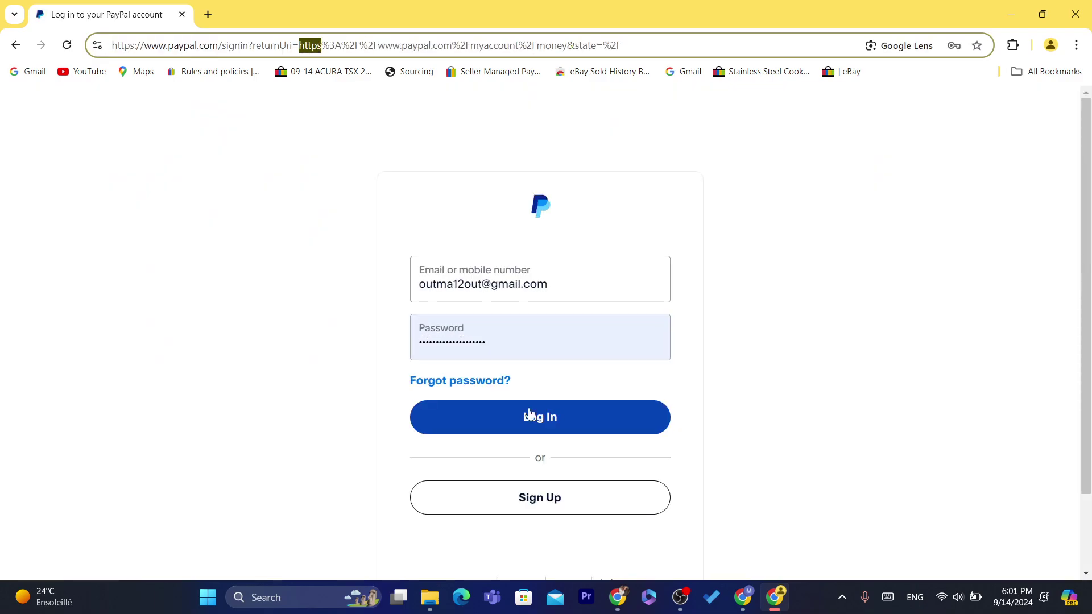
pyautogui.click(542, 422)
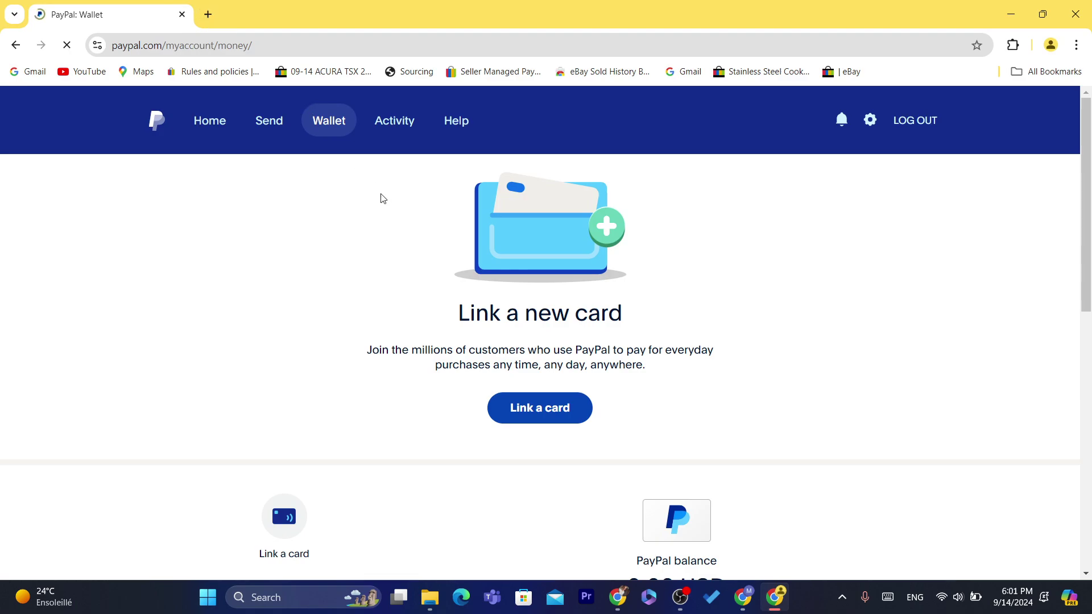
# Go to the PayPal account summary showing the 0.00 USD balance, and open a blank tab
pyautogui.click(211, 117)
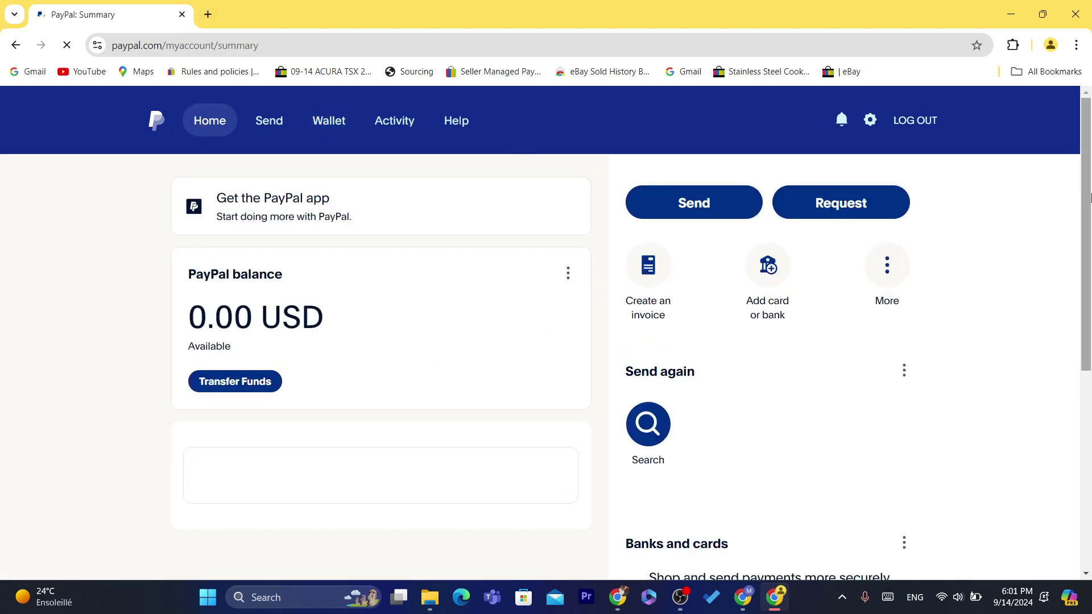
pyautogui.scroll(-2, 576, 188)
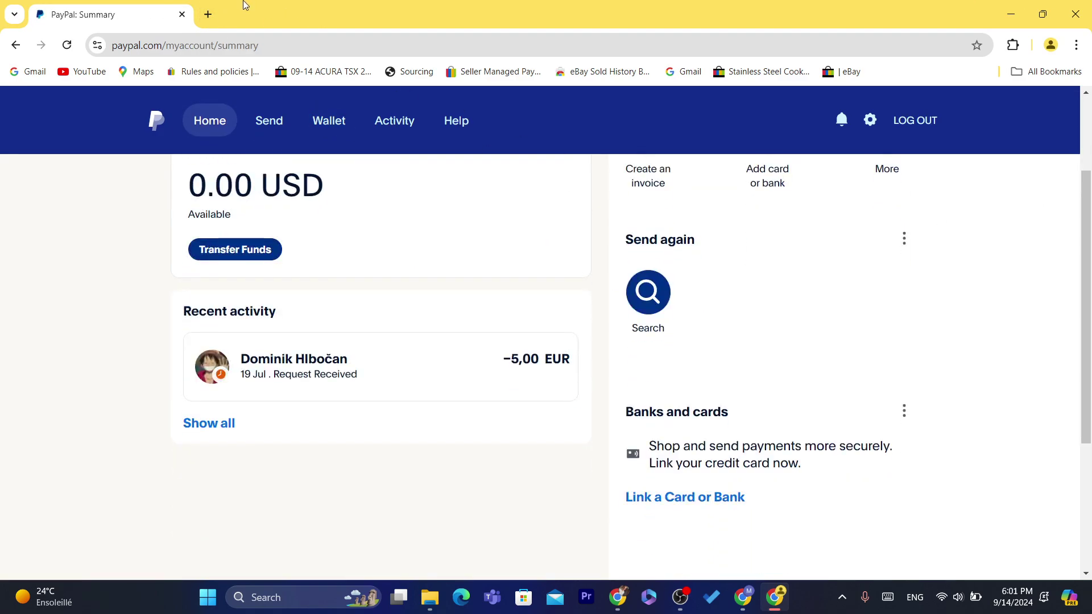
pyautogui.click(207, 13)
# In the new tab, go to payoneer.com and sign in to the Payoneer account
pyautogui.click(182, 5)
pyautogui.click(315, 6)
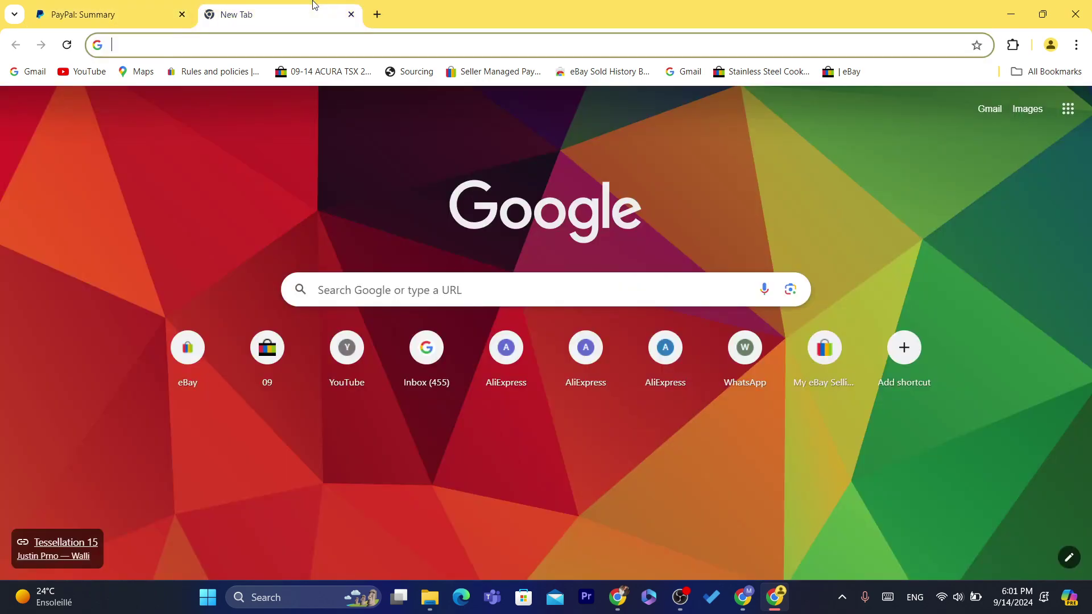
pyautogui.write('payoneer.com')
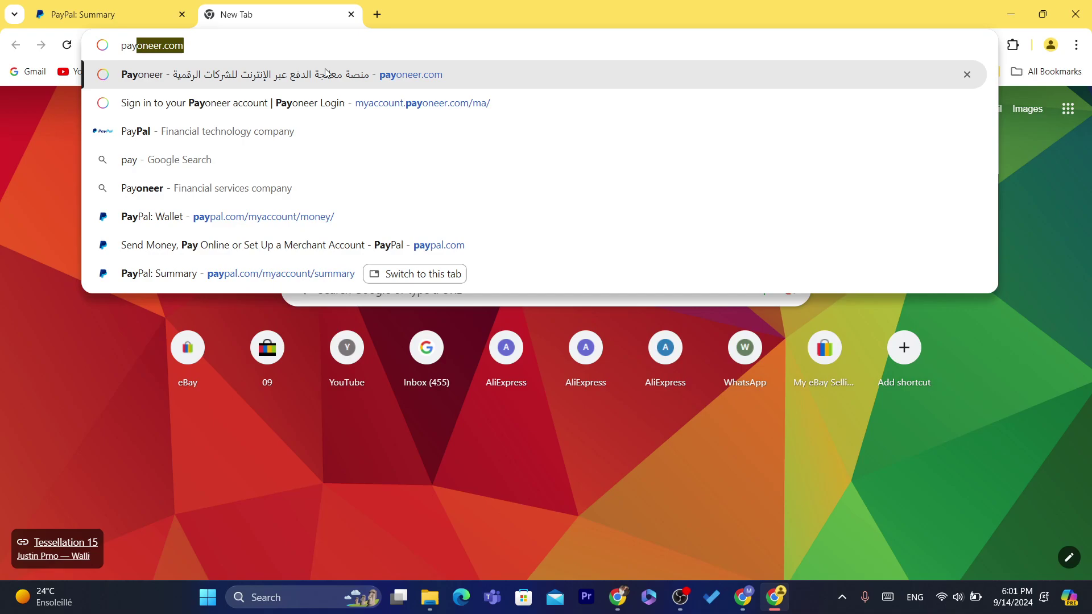
pyautogui.click(326, 73)
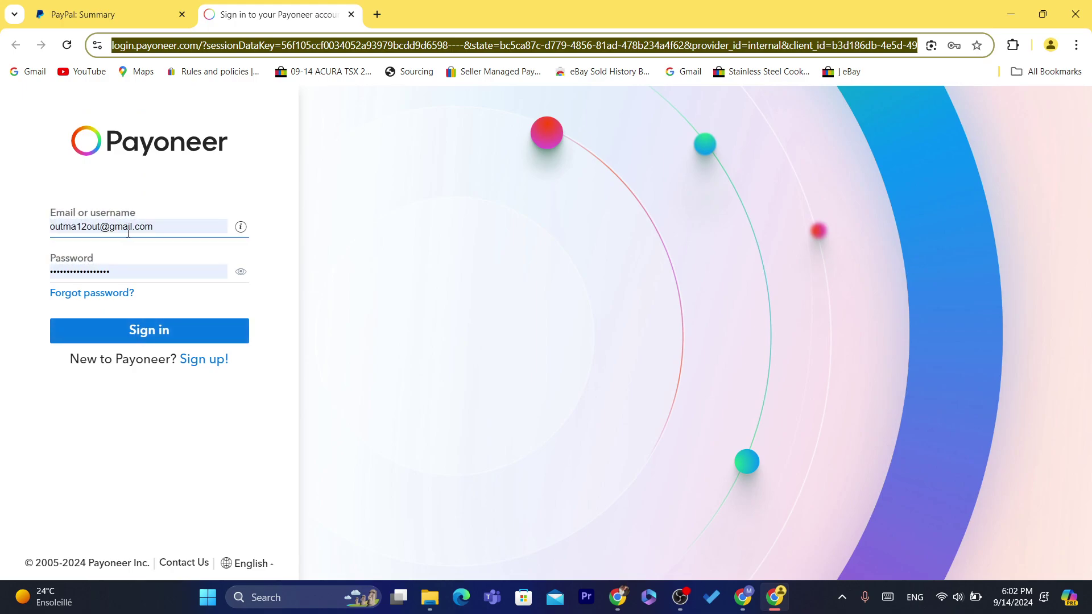
pyautogui.click(169, 321)
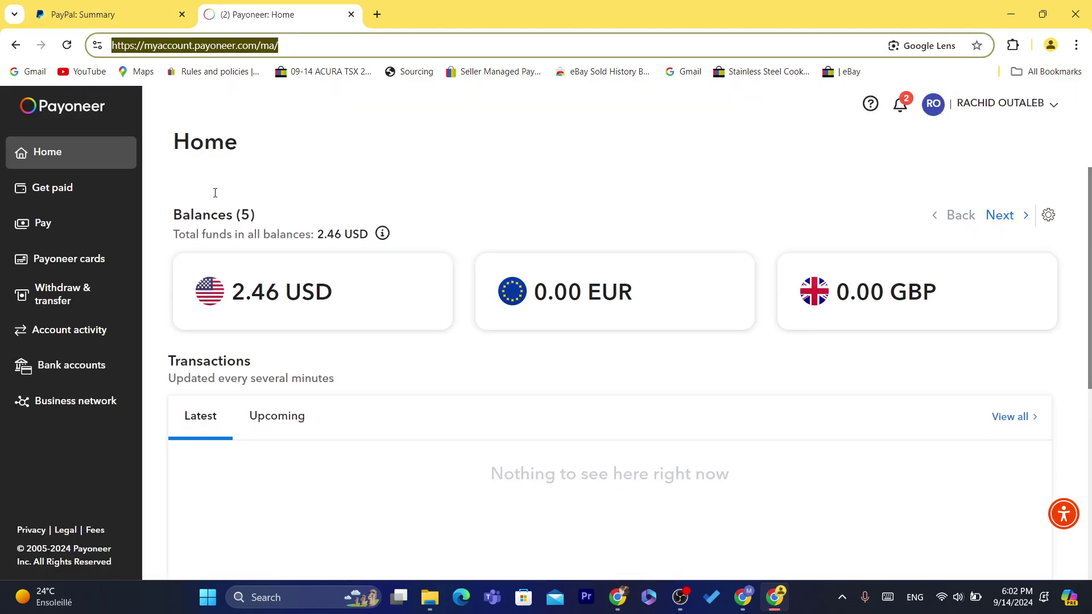
# Open the USD balance details to review the 2.46 USD available and the recent transactions
pyautogui.click(301, 291)
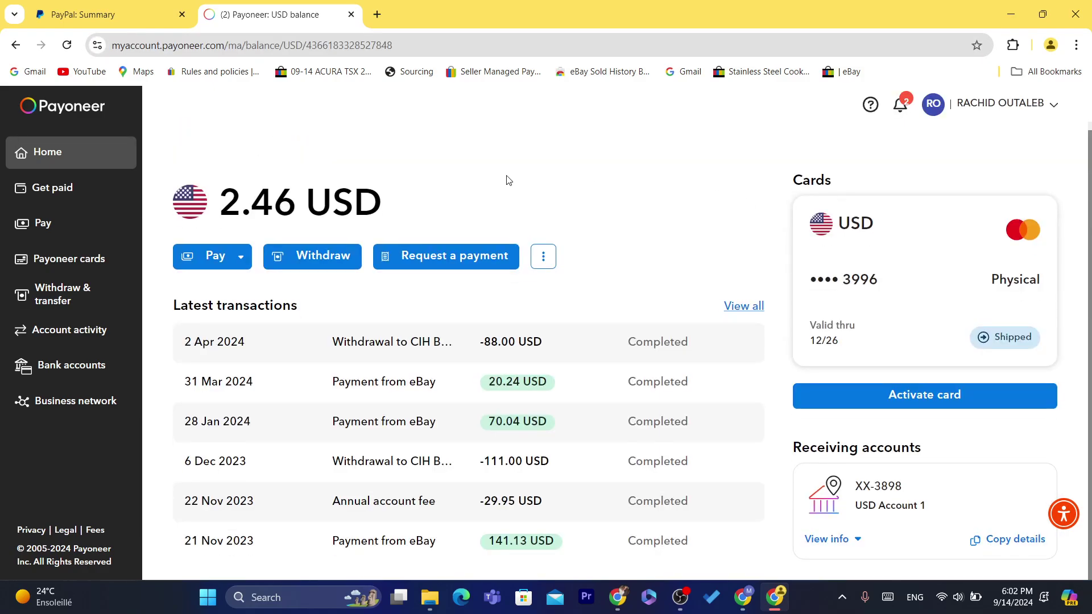
pyautogui.doubleClick(391, 46)
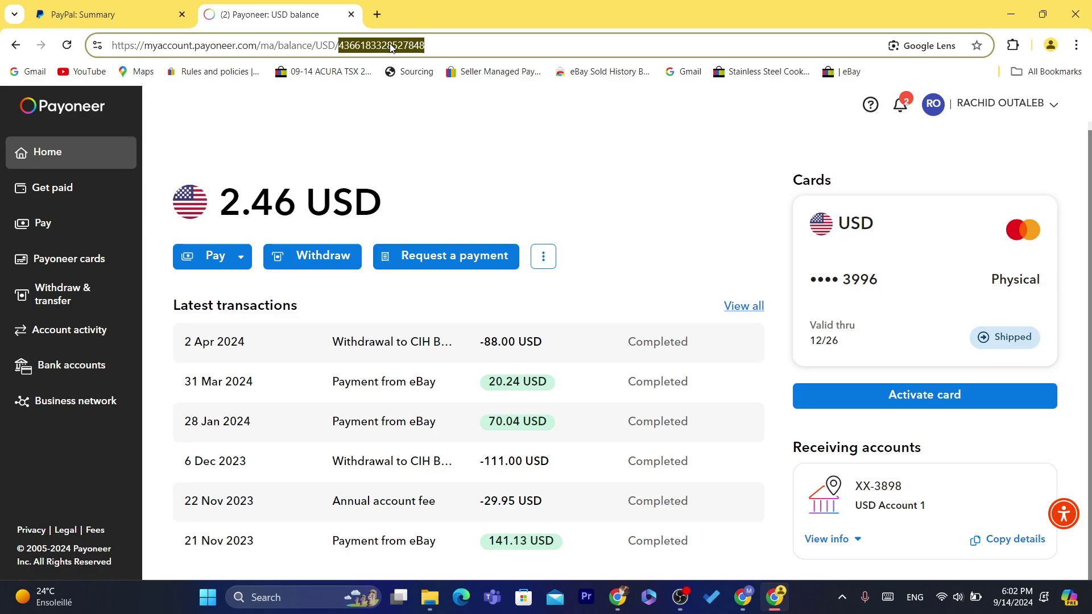
pyautogui.hotkey('ctrl', 'a')
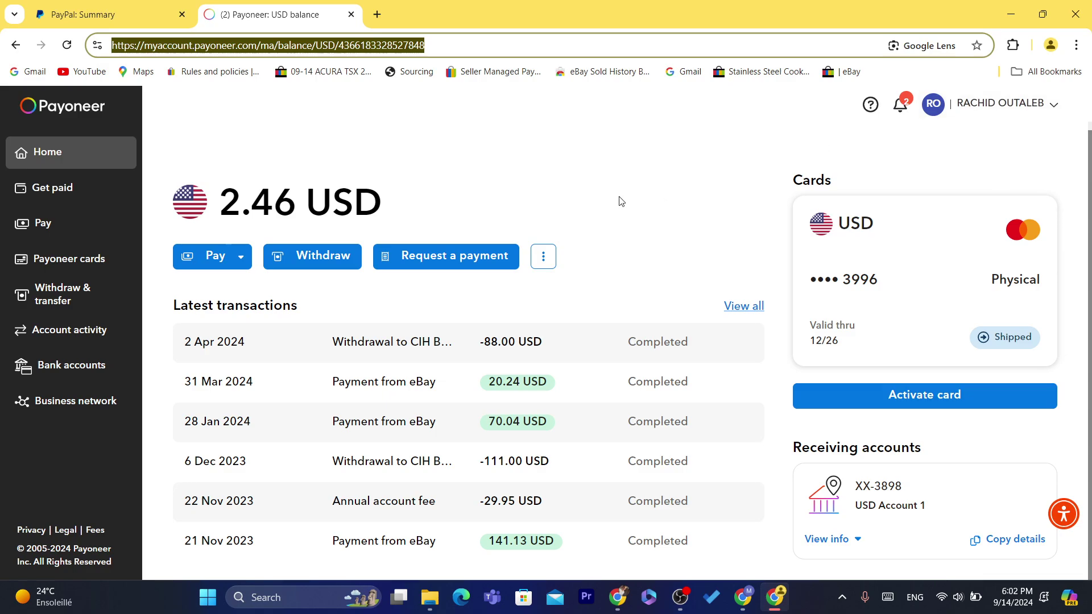
pyautogui.click(1089, 256)
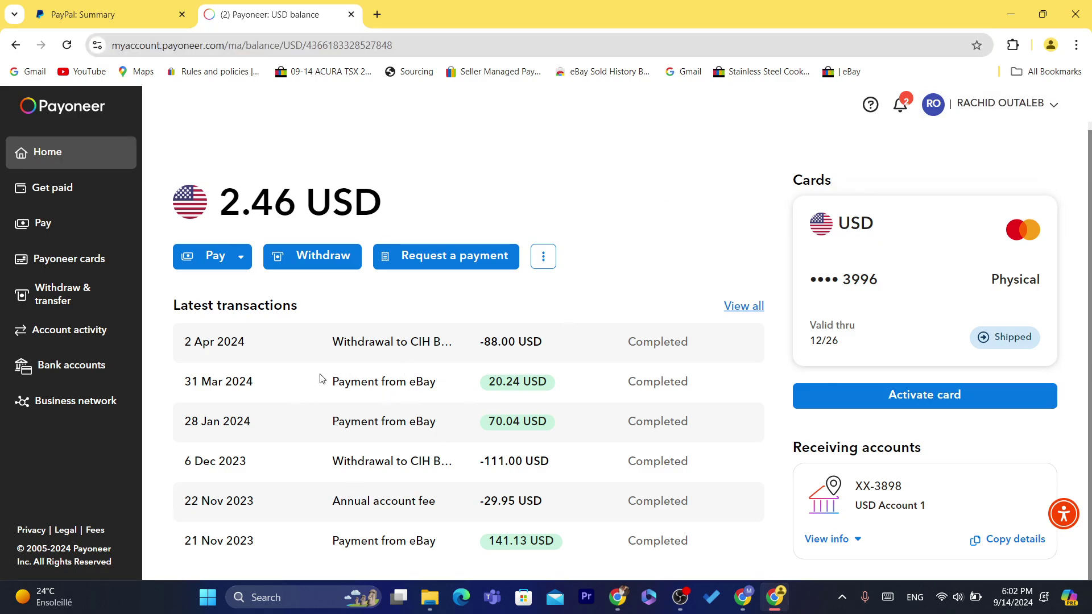
pyautogui.moveTo(321, 378); pyautogui.dragTo(456, 402)
pyautogui.click(350, 293)
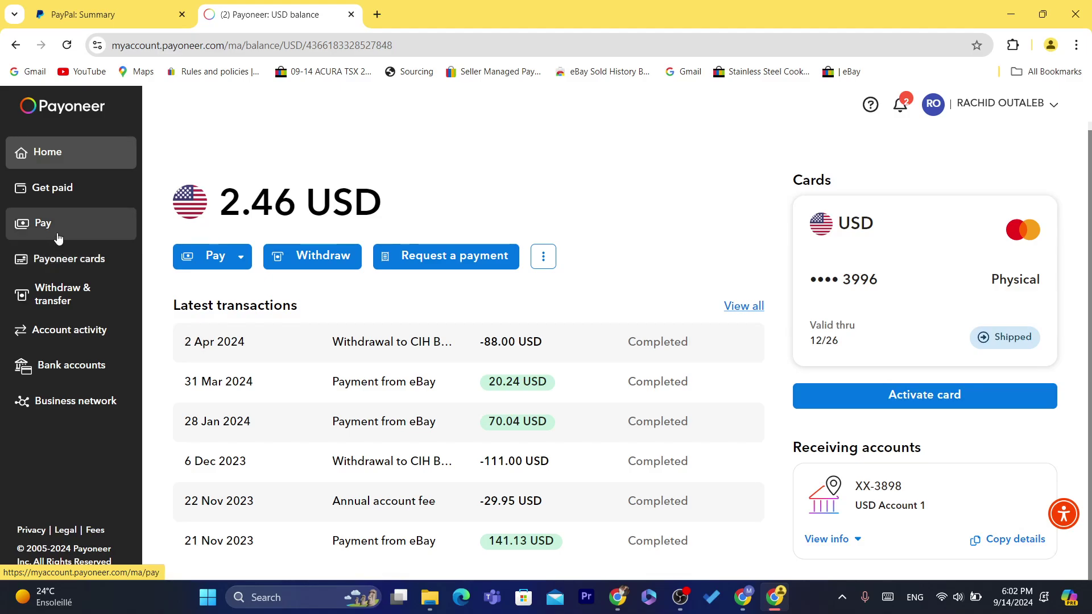
# From Get paid, open Receiving accounts and show the USD account's bank details
pyautogui.click(54, 196)
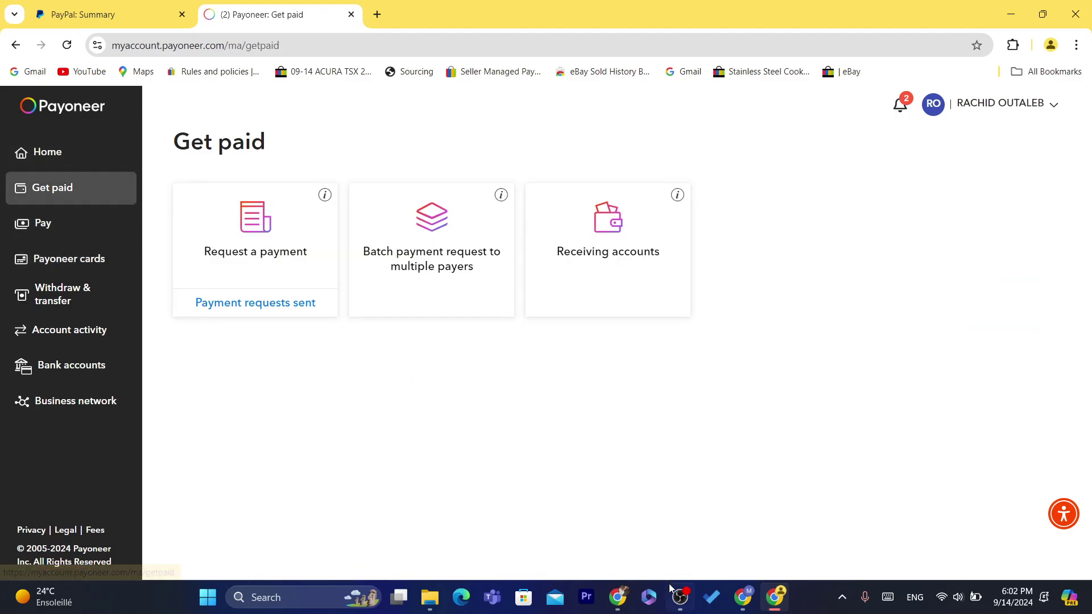
pyautogui.hotkey('alt', 'Tab')
pyautogui.hotkey('alt', 'Tab')
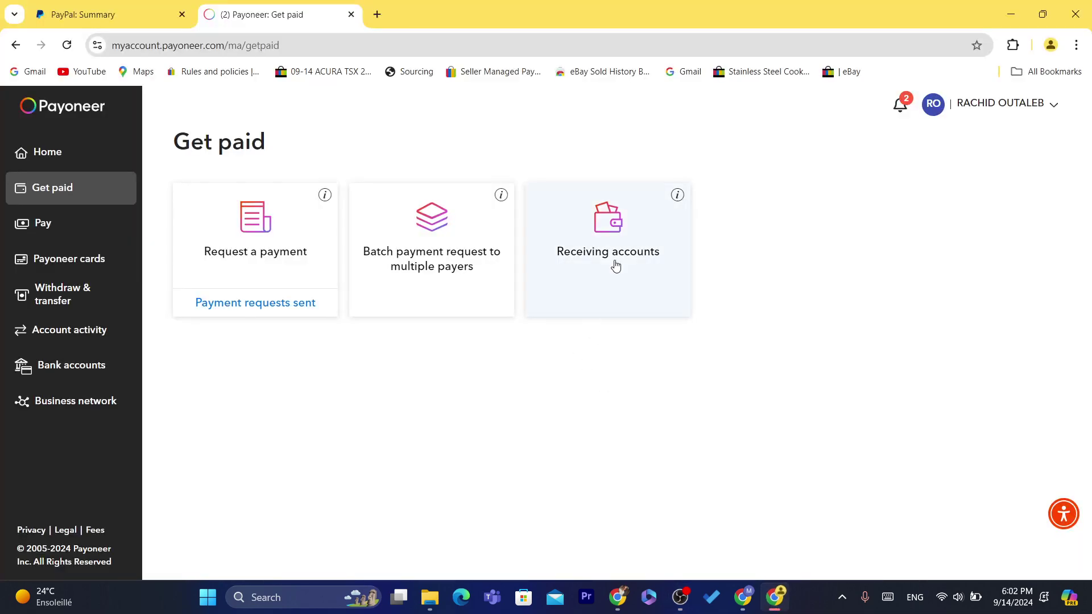
pyautogui.click(615, 266)
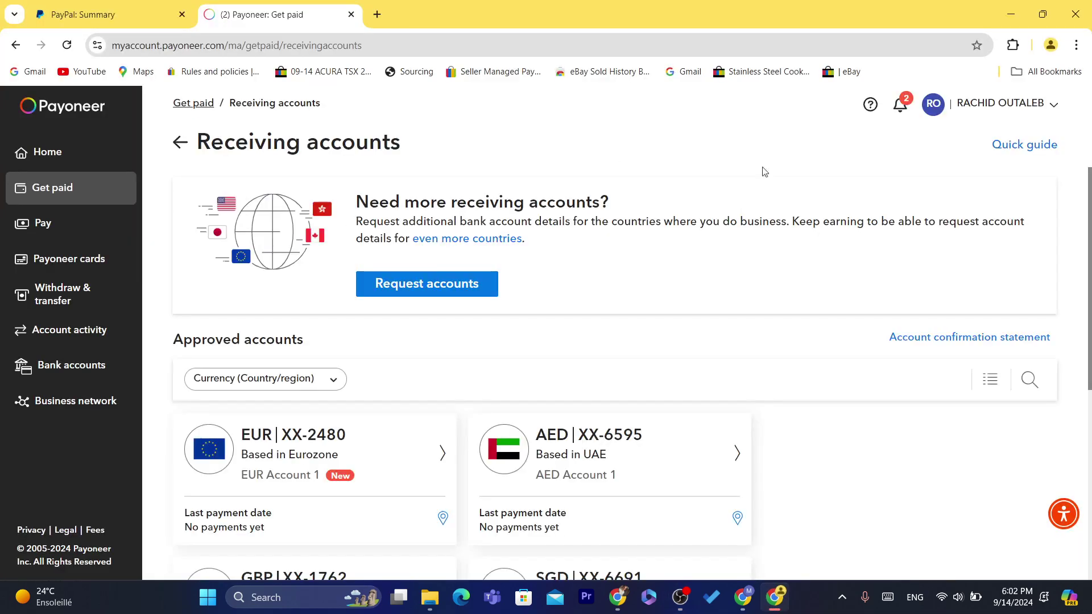
pyautogui.scroll(-4, 644, 319)
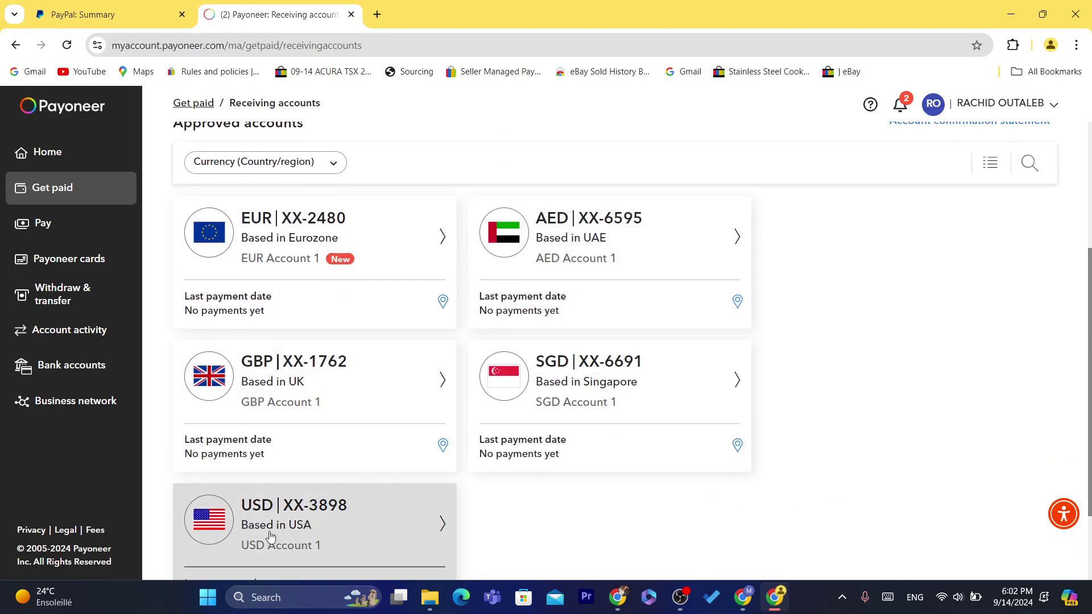
pyautogui.click(328, 552)
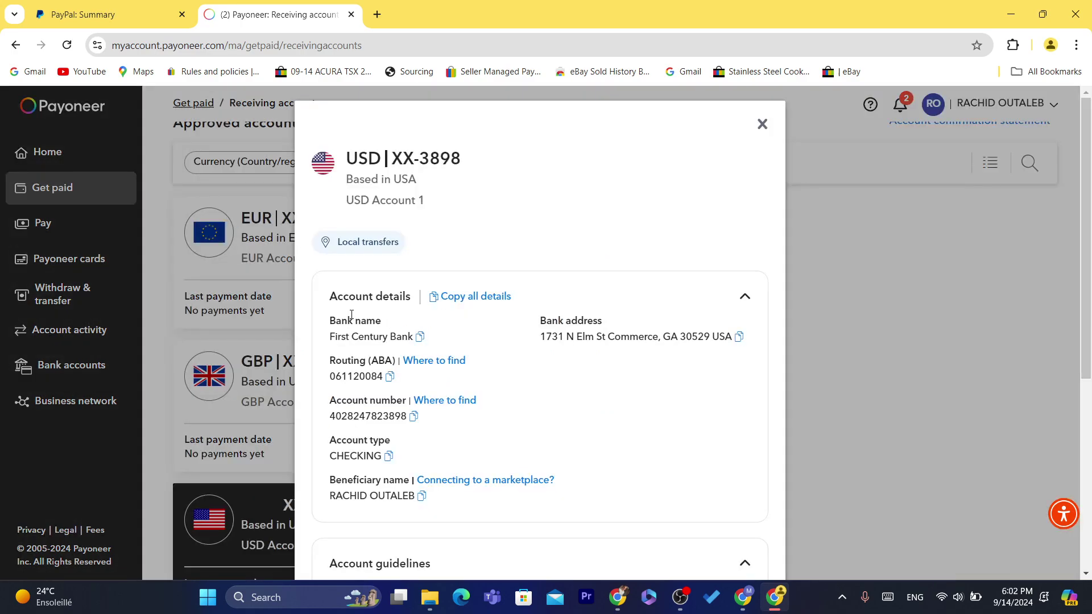
# Select the bank name 'First Century Bank' in the USD account details for copying
pyautogui.moveTo(330, 314); pyautogui.dragTo(401, 323)
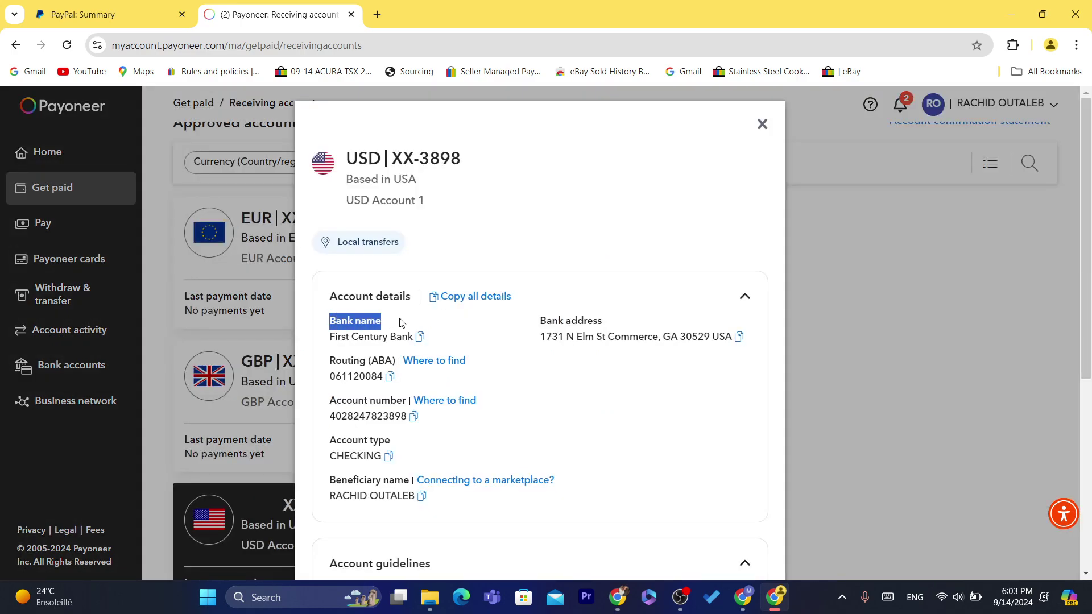
pyautogui.moveTo(330, 340); pyautogui.dragTo(412, 339)
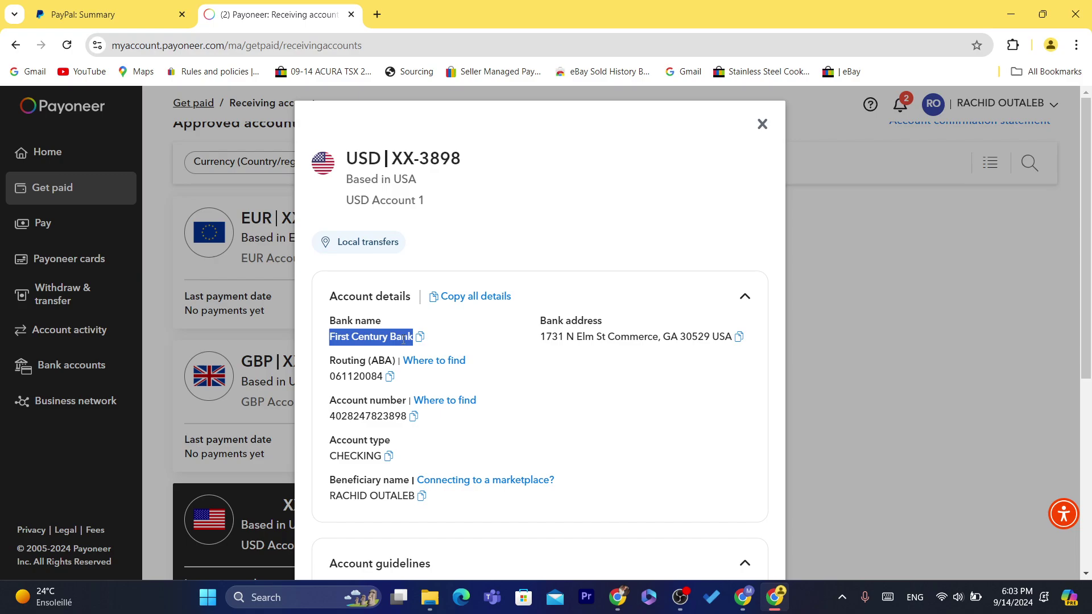
pyautogui.click(404, 339)
pyautogui.tripleClick(404, 339)
pyautogui.moveTo(335, 297); pyautogui.dragTo(395, 328)
pyautogui.click(397, 329)
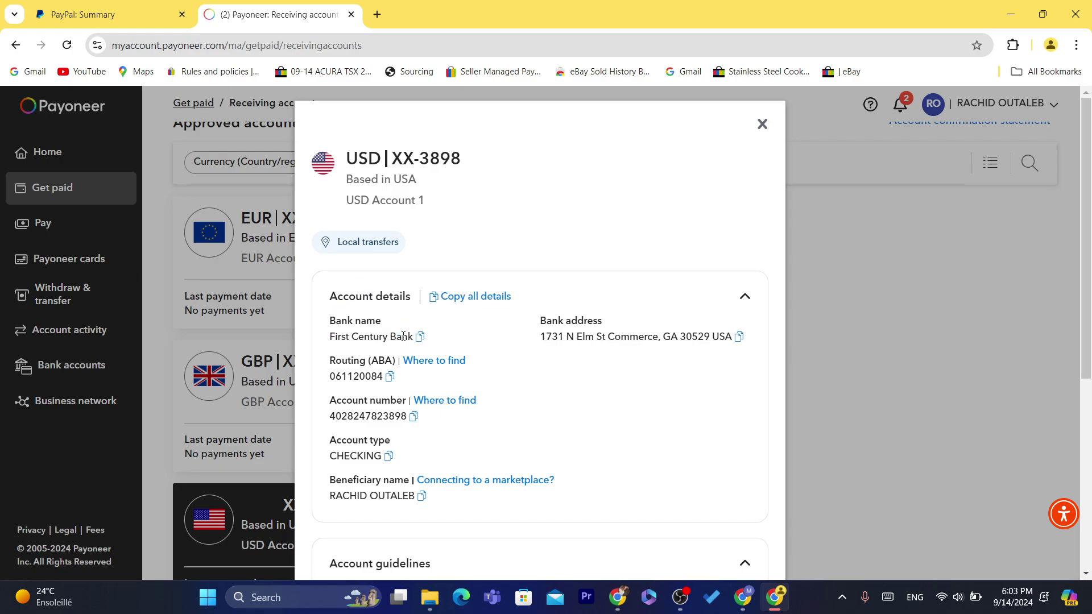
pyautogui.tripleClick(403, 337)
pyautogui.click(353, 338)
pyautogui.tripleClick(363, 340)
pyautogui.click(457, 342)
pyautogui.tripleClick(369, 339)
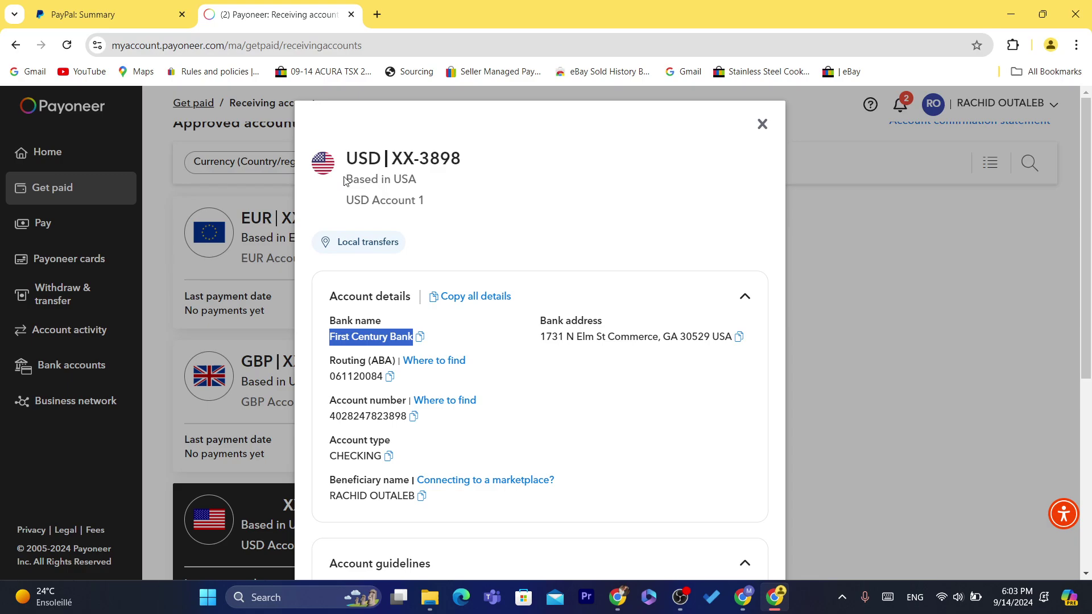
pyautogui.moveTo(347, 160); pyautogui.dragTo(413, 202)
pyautogui.click(413, 202)
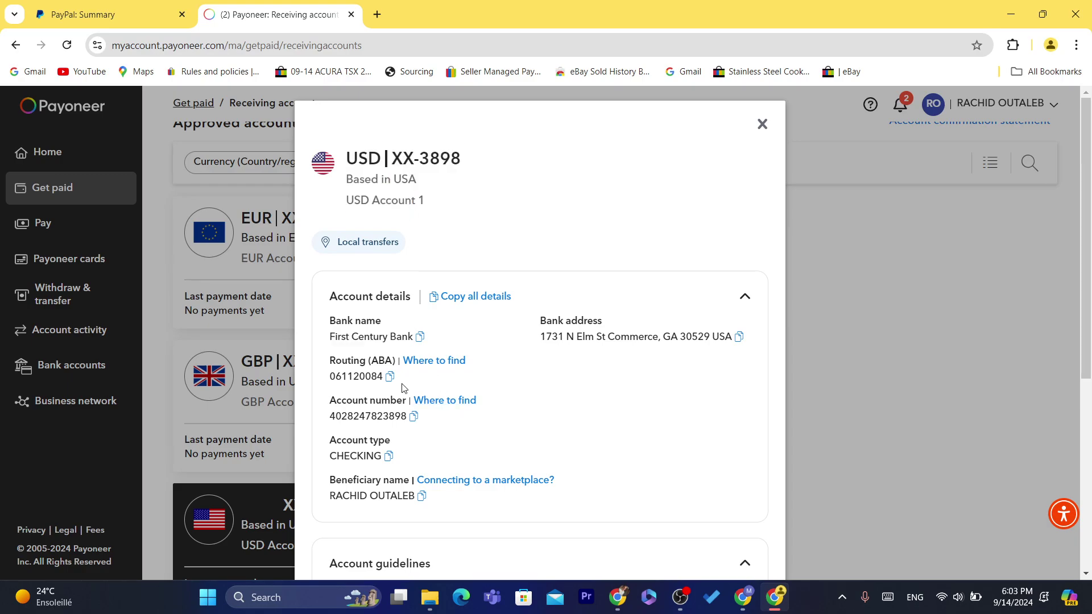
# Back in PayPal, attempt a transfer to your bank and see there's nothing to transfer
pyautogui.click(133, 7)
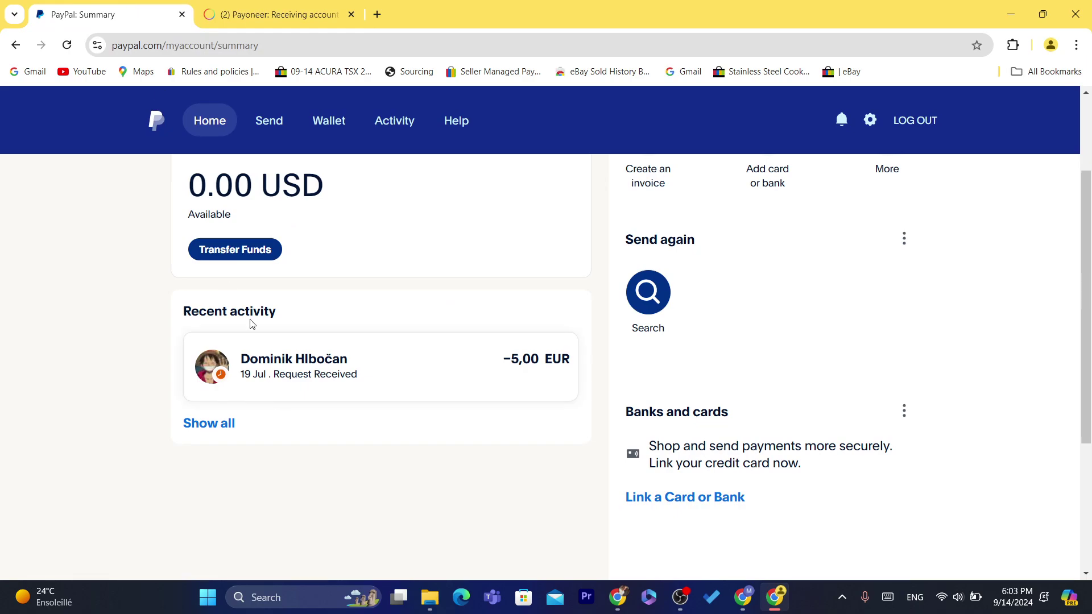
pyautogui.click(232, 251)
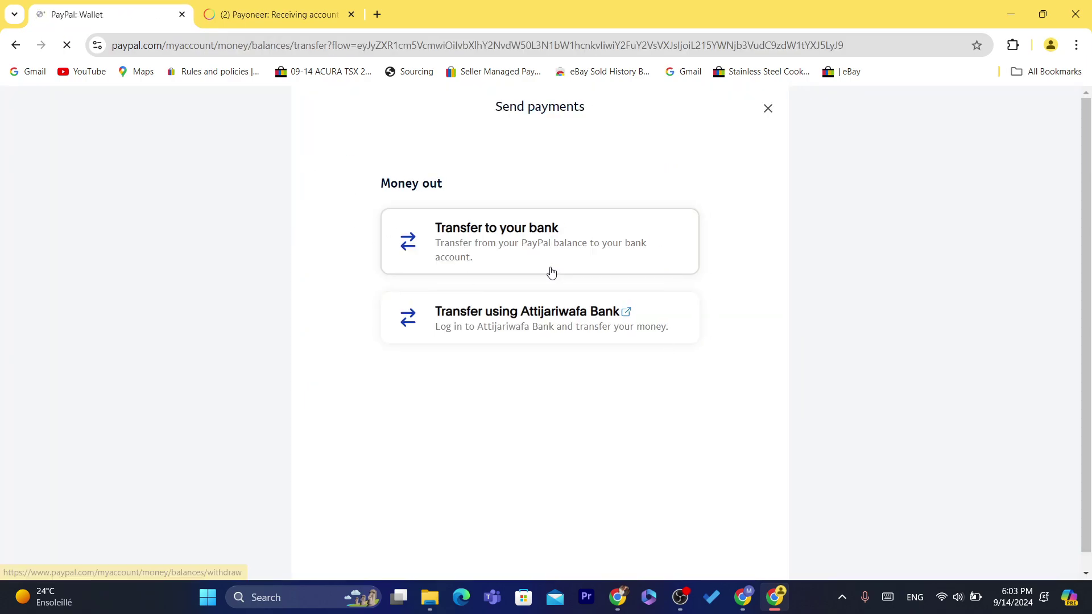
pyautogui.click(545, 245)
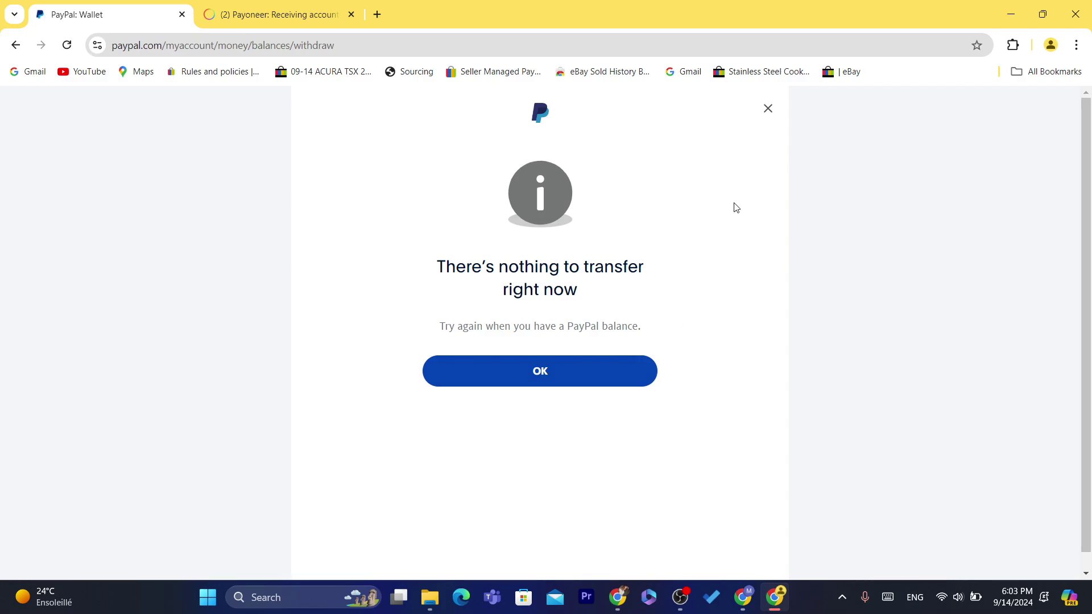
# Dismiss the message and start linking a card, autofilling a saved Mastercard
pyautogui.click(490, 370)
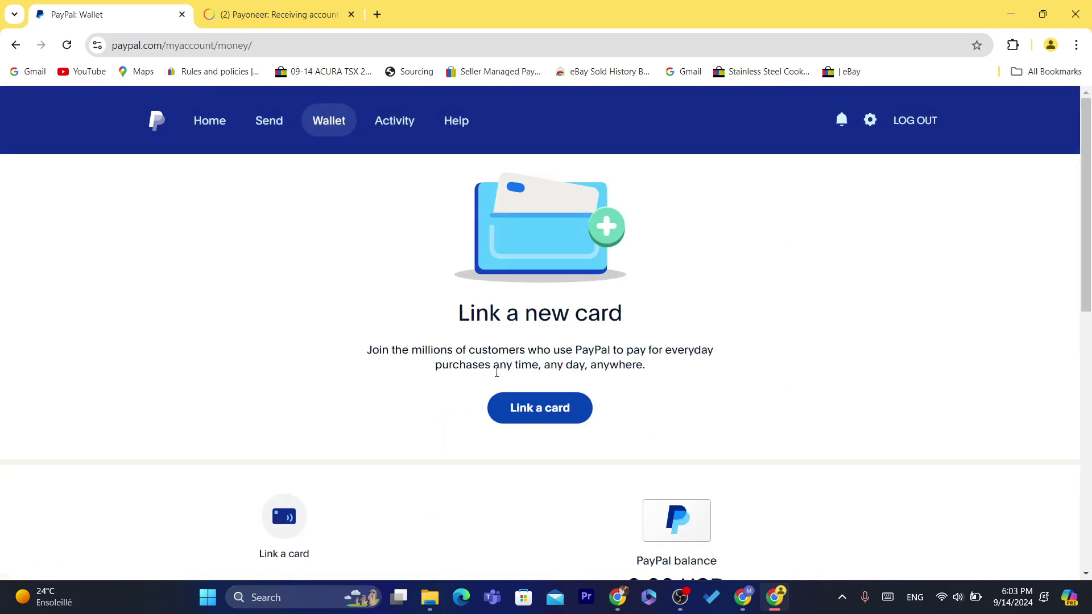
pyautogui.click(535, 419)
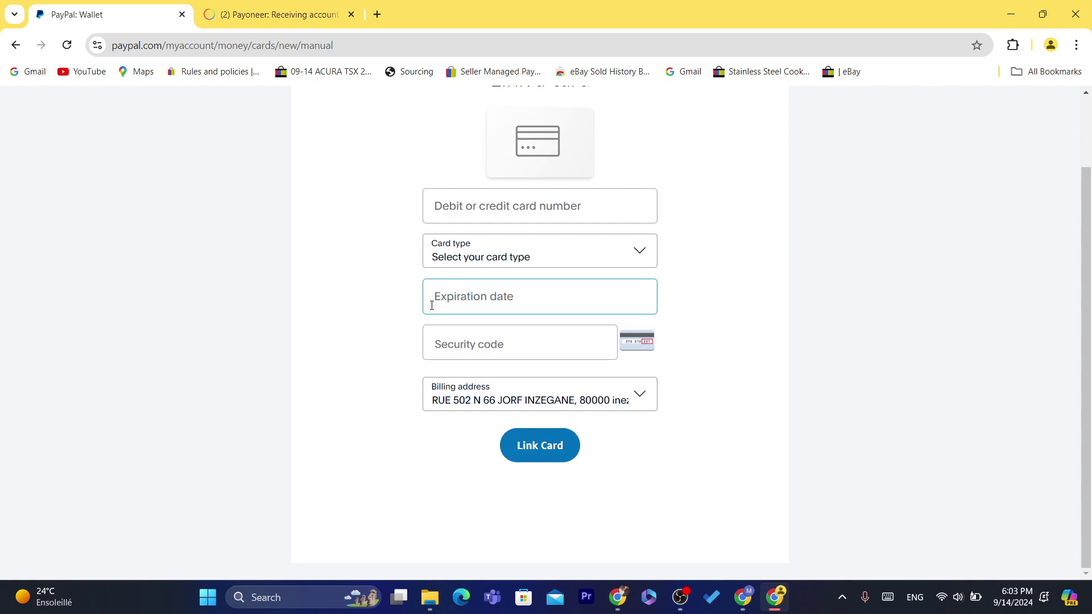
pyautogui.click(482, 213)
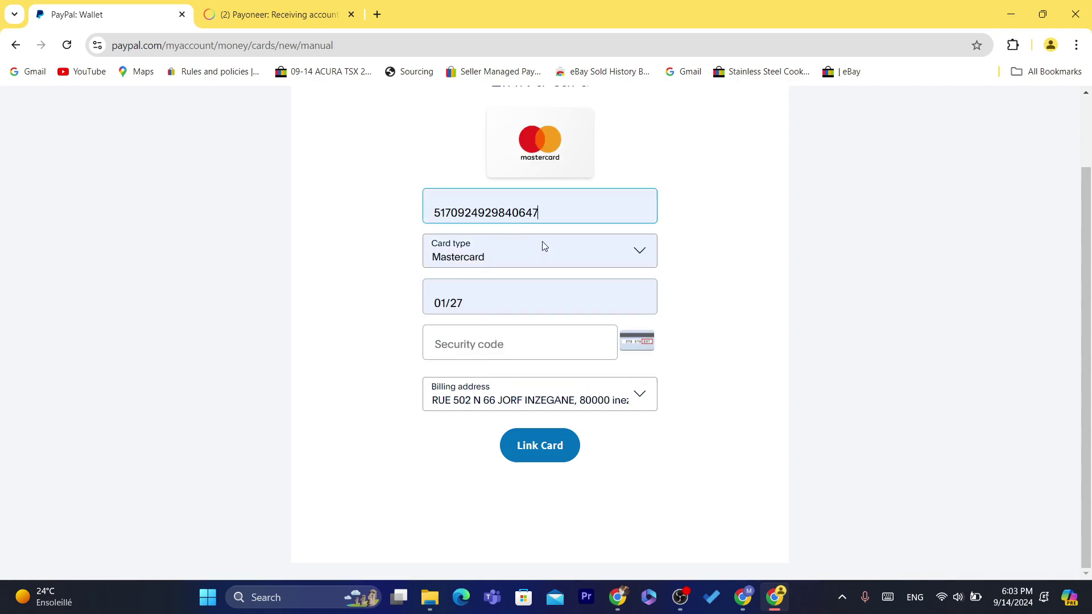
pyautogui.click(514, 338)
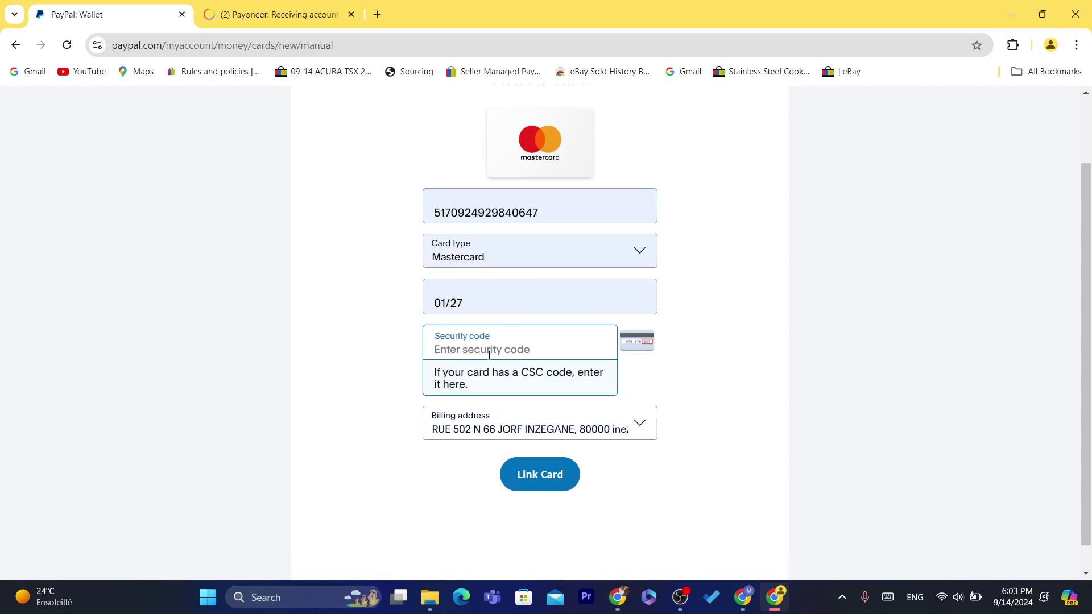
pyautogui.scroll(2, 909, 249)
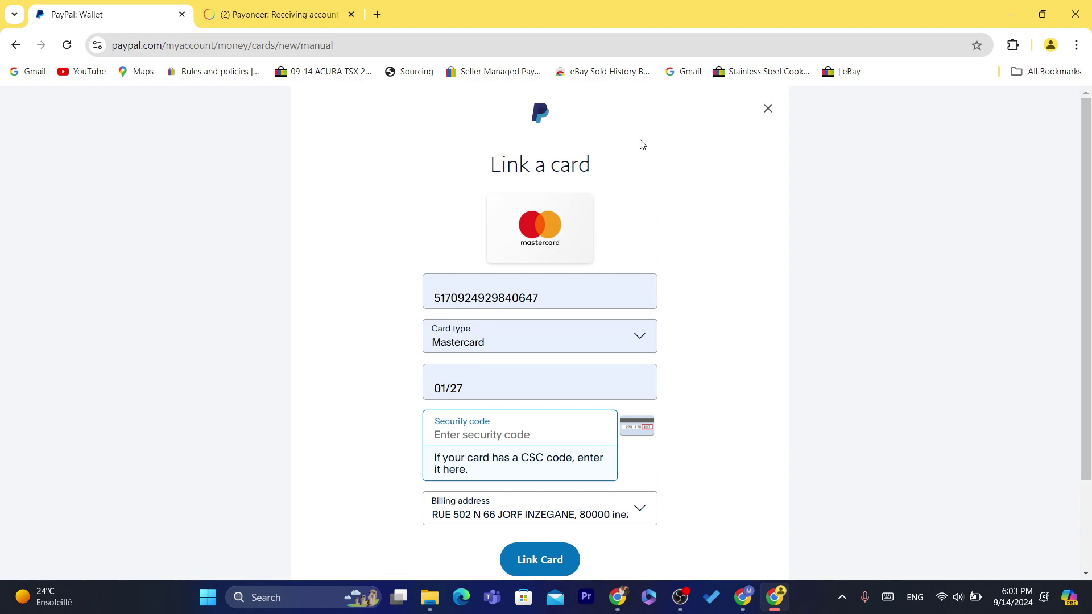
# Leave the card number and security code unfinished, then close and reopen the Link a card form
pyautogui.moveTo(479, 165); pyautogui.dragTo(609, 170)
pyautogui.click(609, 165)
pyautogui.click(489, 165)
pyautogui.click(609, 171)
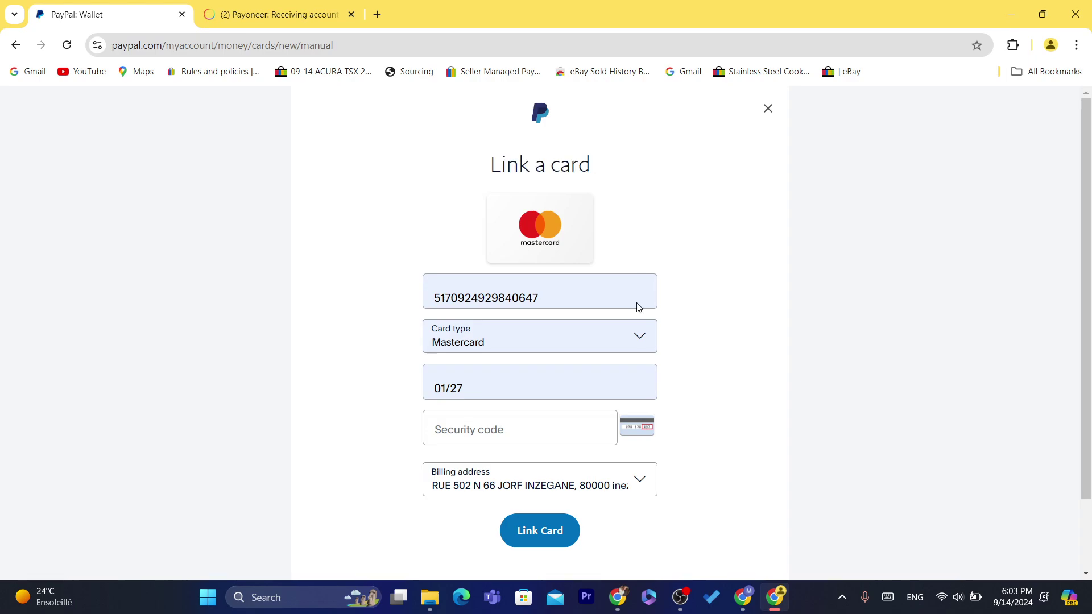
pyautogui.click(442, 278)
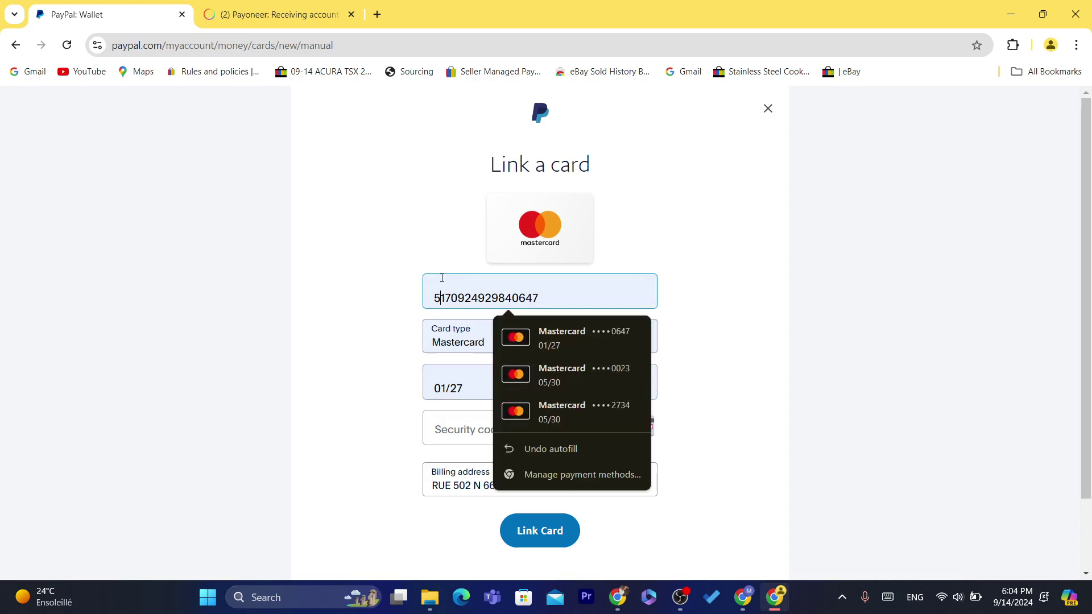
pyautogui.click(663, 267)
pyautogui.click(487, 298)
pyautogui.doubleClick(486, 298)
pyautogui.click(405, 224)
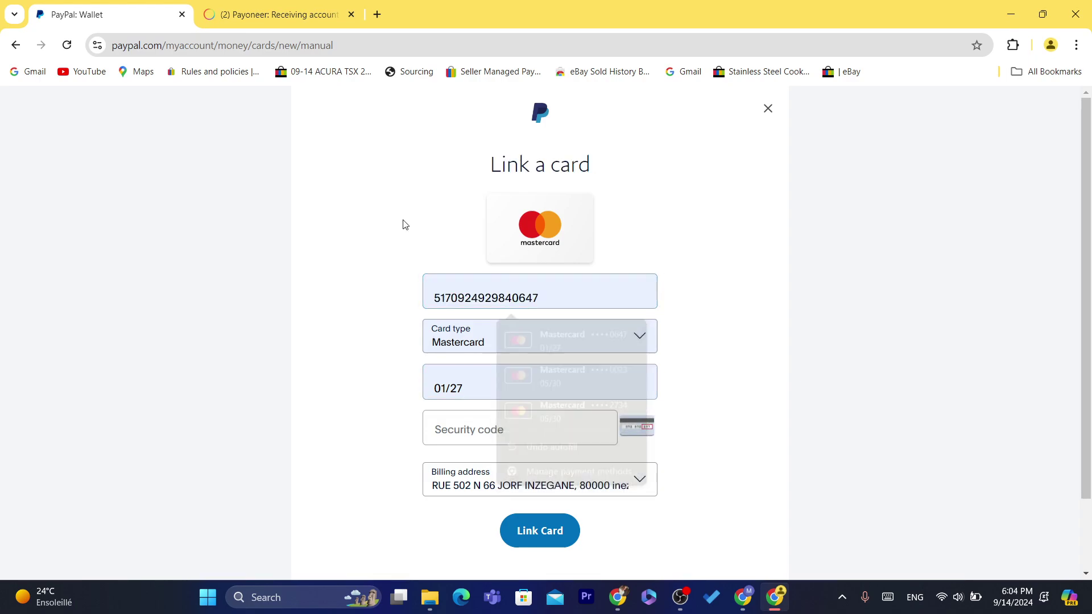
pyautogui.click(492, 442)
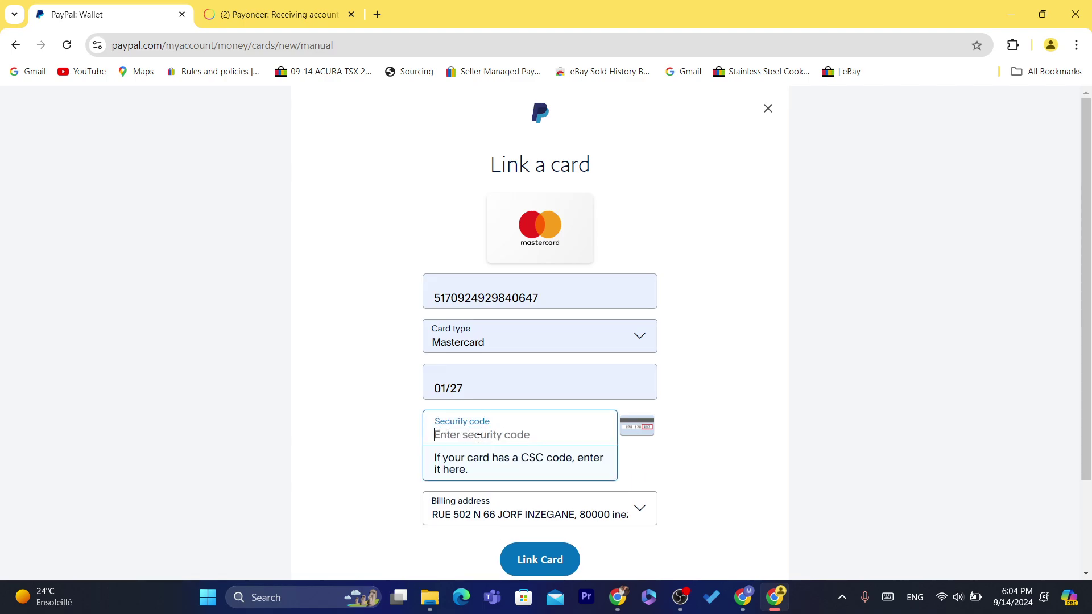
pyautogui.click(337, 268)
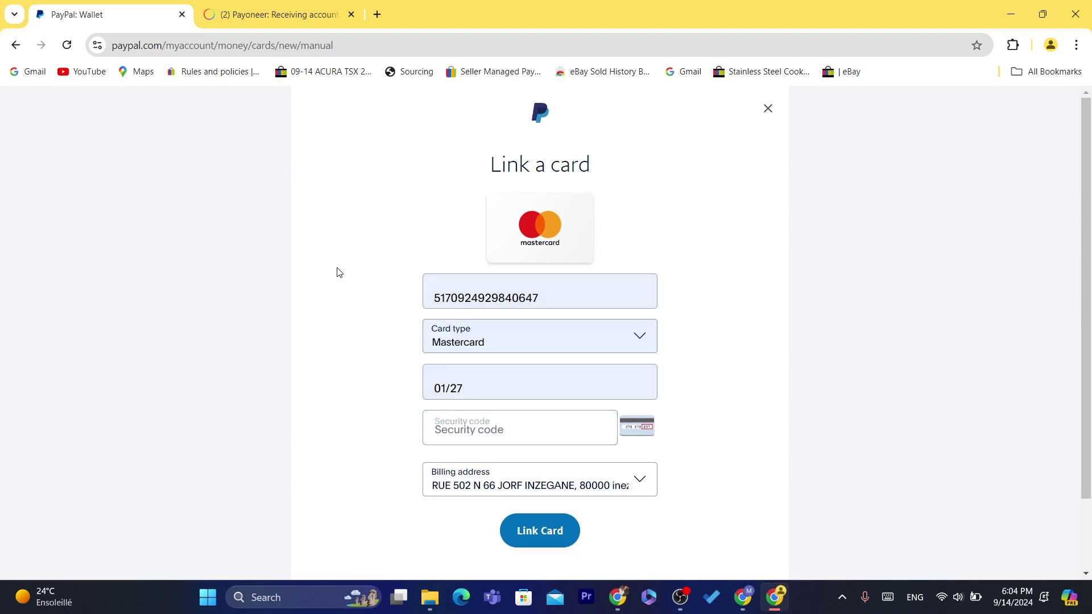
pyautogui.click(769, 108)
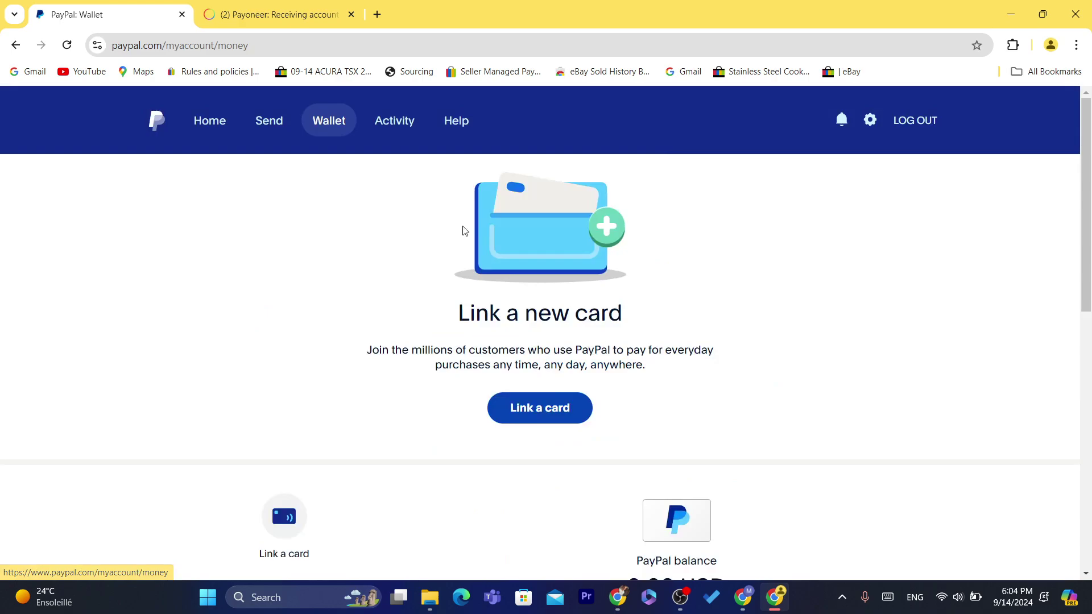
pyautogui.click(532, 410)
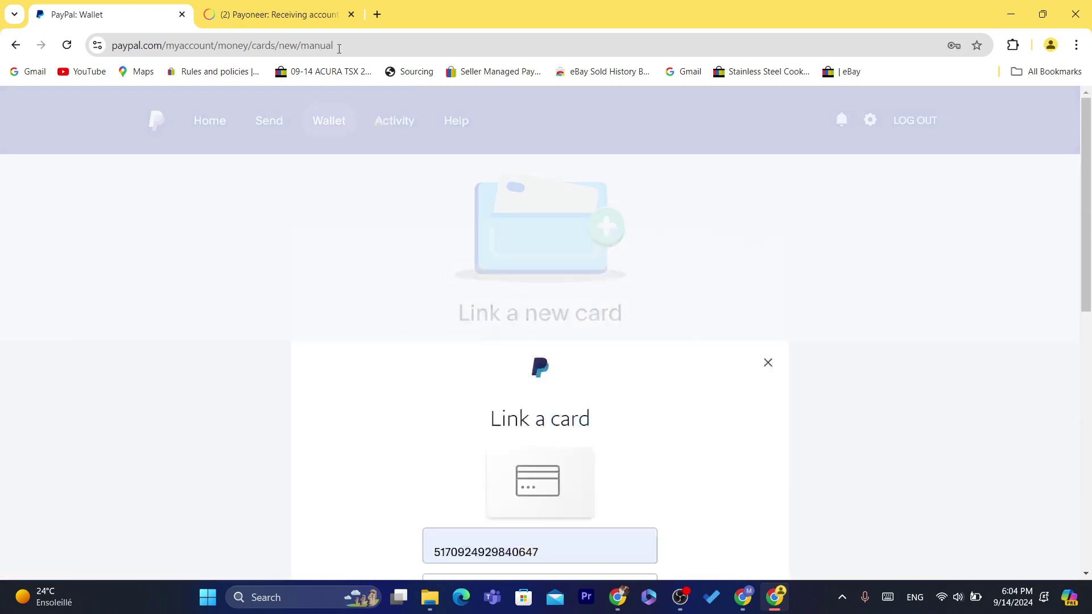
# Copy Payoneer's USD routing (ABA) and account numbers, then return to PayPal's Link a card form
pyautogui.click(273, 14)
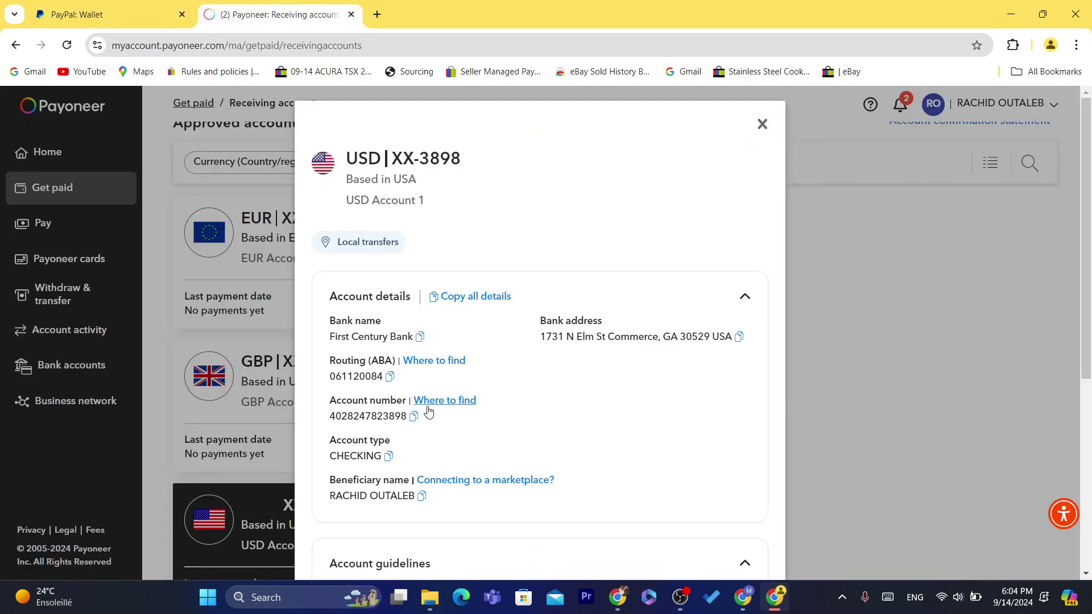
pyautogui.click(392, 377)
pyautogui.moveTo(347, 364); pyautogui.dragTo(387, 365)
pyautogui.click(367, 401)
pyautogui.click(415, 419)
pyautogui.click(113, 7)
pyautogui.click(515, 377)
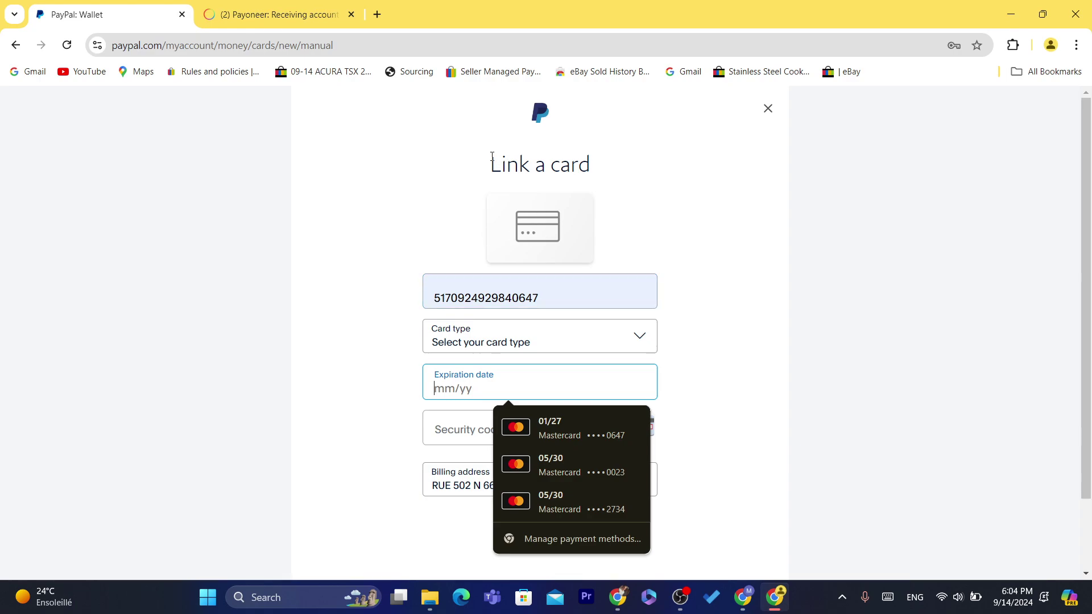
# Dismiss the saved-card suggestions on the Link a card form and select its heading
pyautogui.moveTo(492, 157); pyautogui.dragTo(600, 171)
pyautogui.click(600, 170)
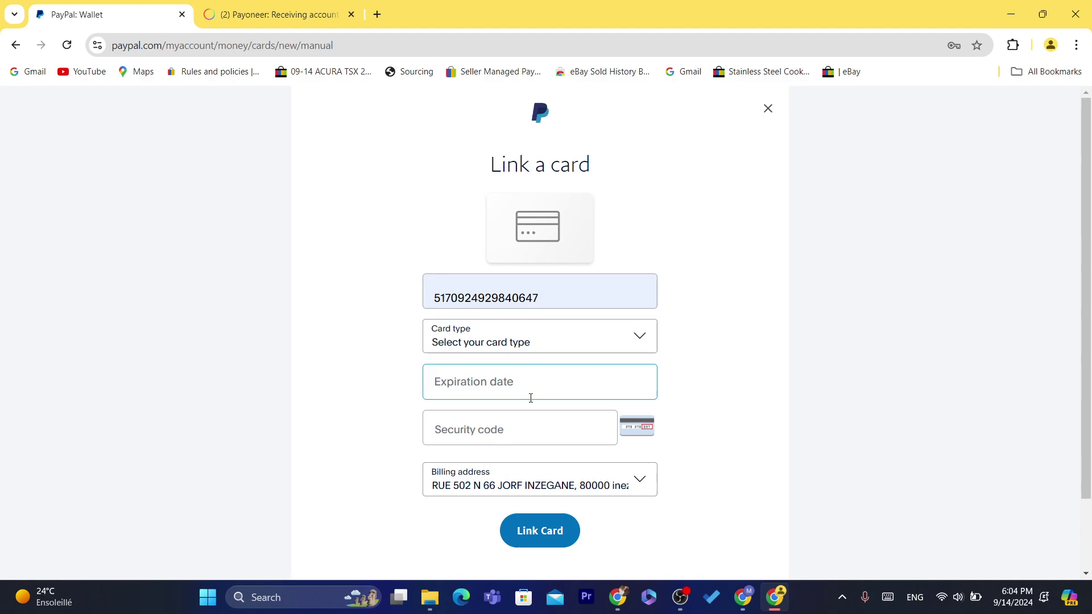
pyautogui.click(461, 375)
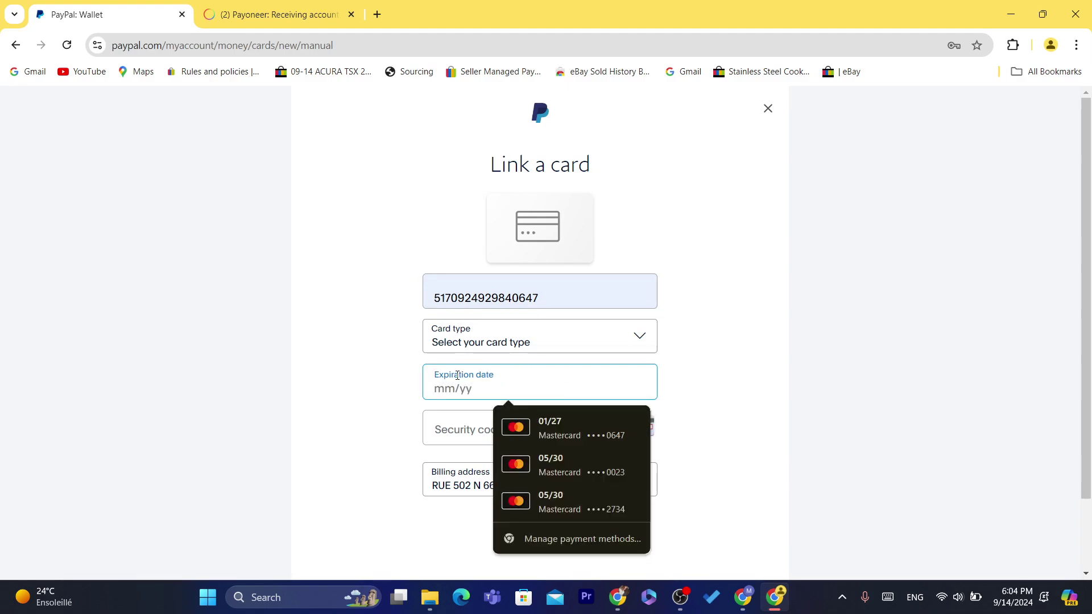
pyautogui.click(382, 307)
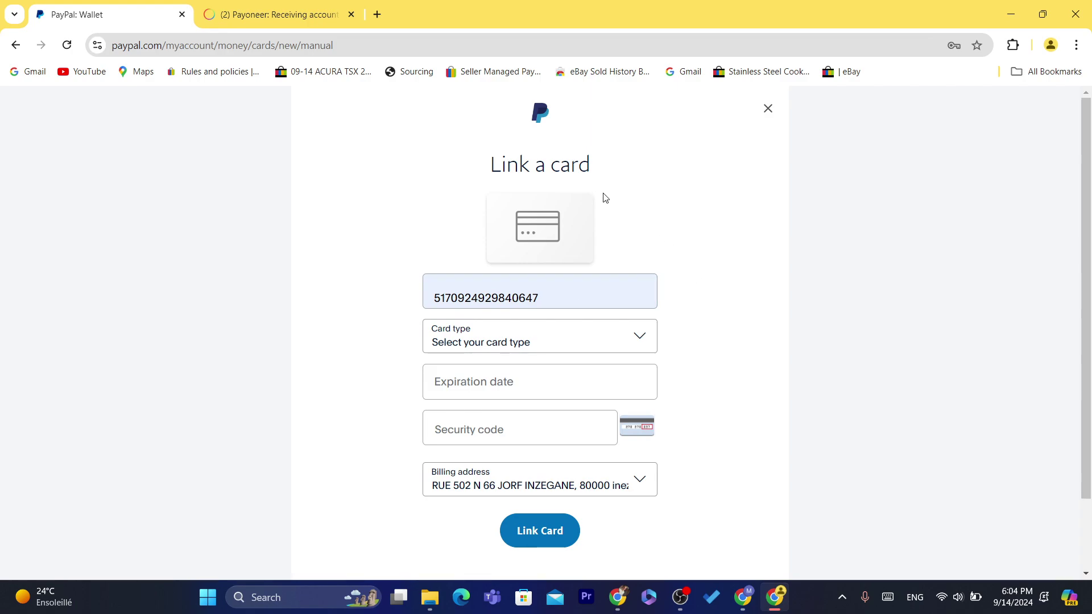
pyautogui.tripleClick(569, 164)
pyautogui.click(736, 215)
pyautogui.moveTo(592, 168); pyautogui.dragTo(434, 168)
pyautogui.click(427, 169)
pyautogui.tripleClick(542, 164)
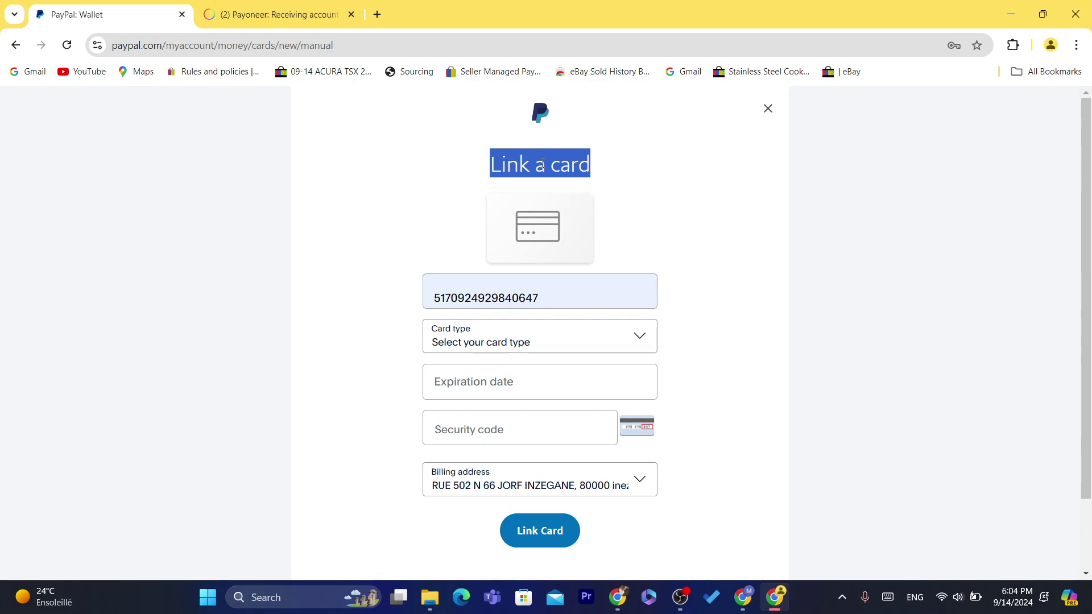
pyautogui.click(507, 165)
pyautogui.moveTo(483, 167); pyautogui.dragTo(586, 166)
pyautogui.click(595, 172)
# Leave the expiration date and security code empty and close the Link a card form
pyautogui.click(487, 386)
pyautogui.click(459, 430)
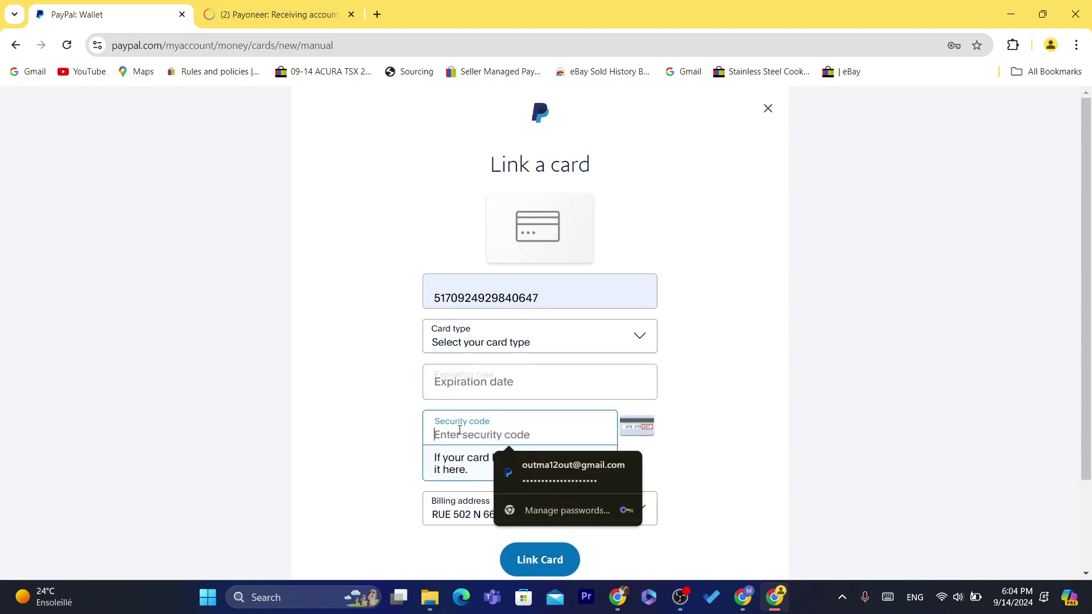
pyautogui.click(344, 297)
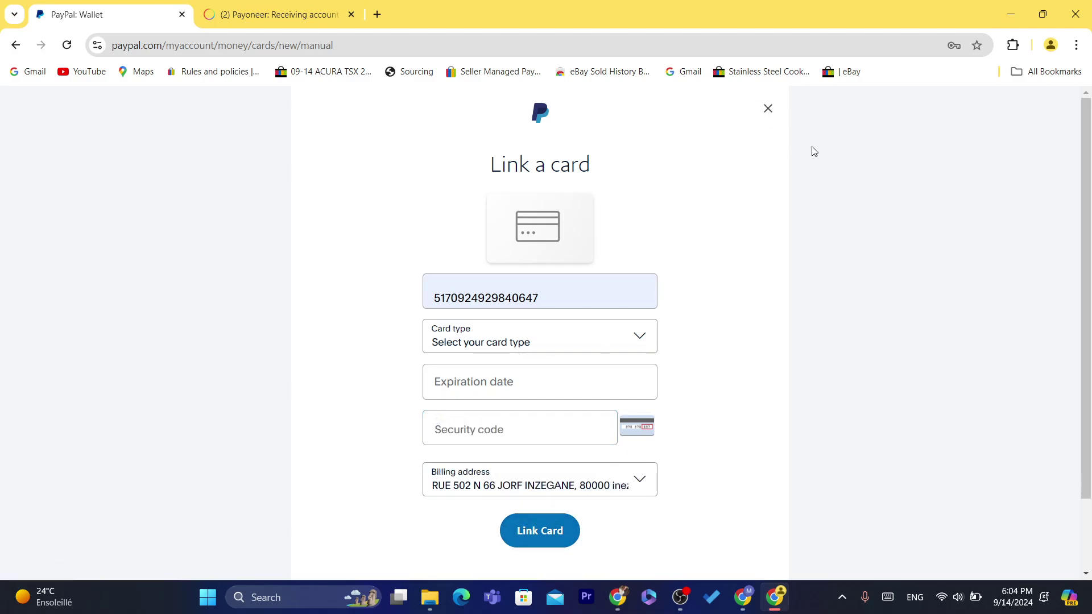
pyautogui.click(768, 108)
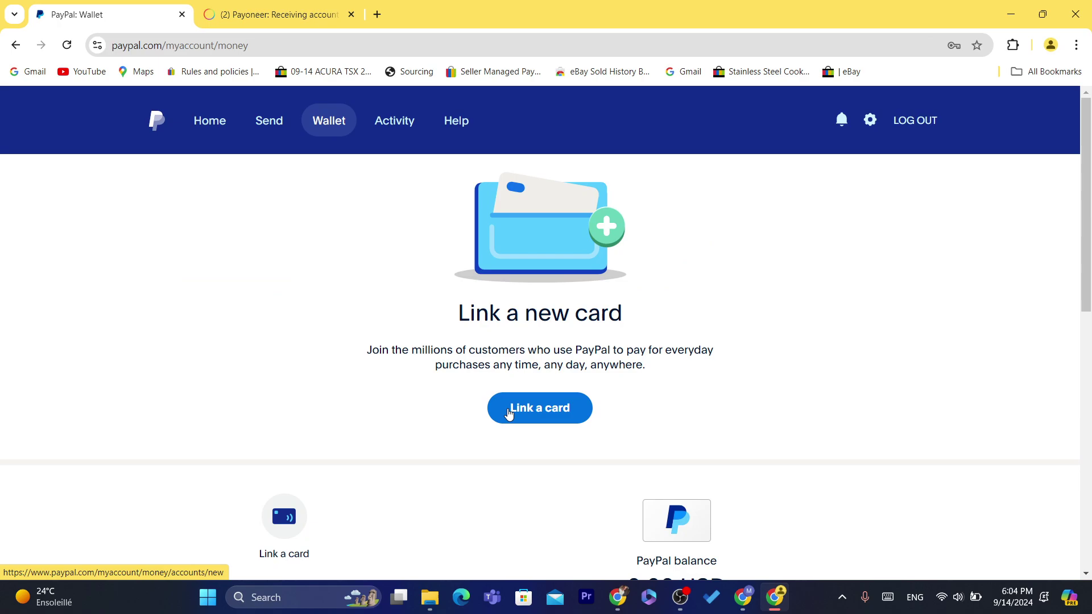
# Reopen the Link a card form, check the card type choices, then switch to Payoneer
pyautogui.click(576, 410)
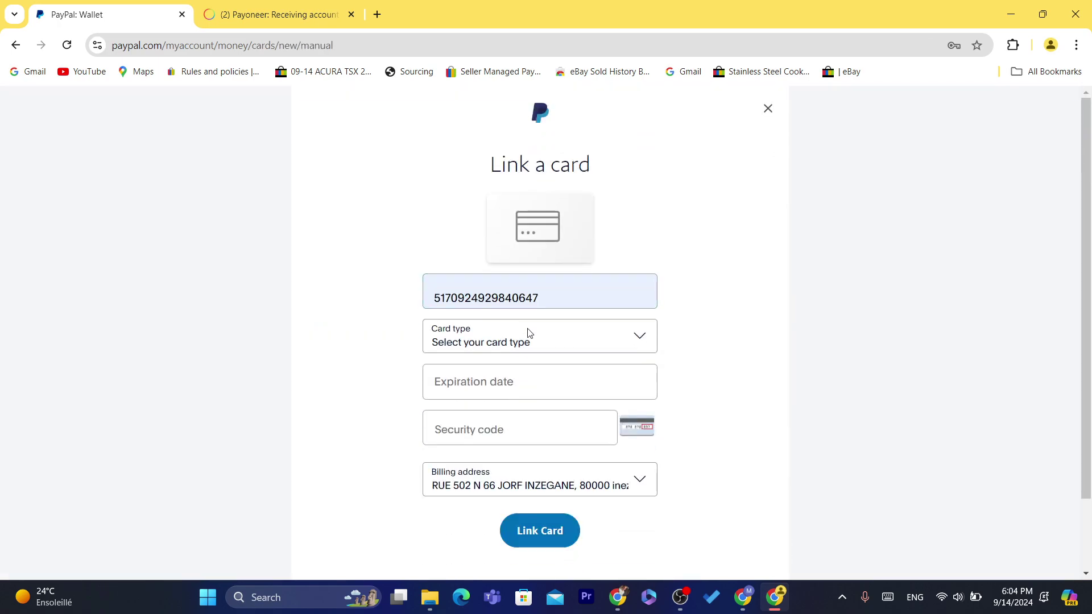
pyautogui.click(500, 336)
pyautogui.click(296, 45)
pyautogui.click(285, 6)
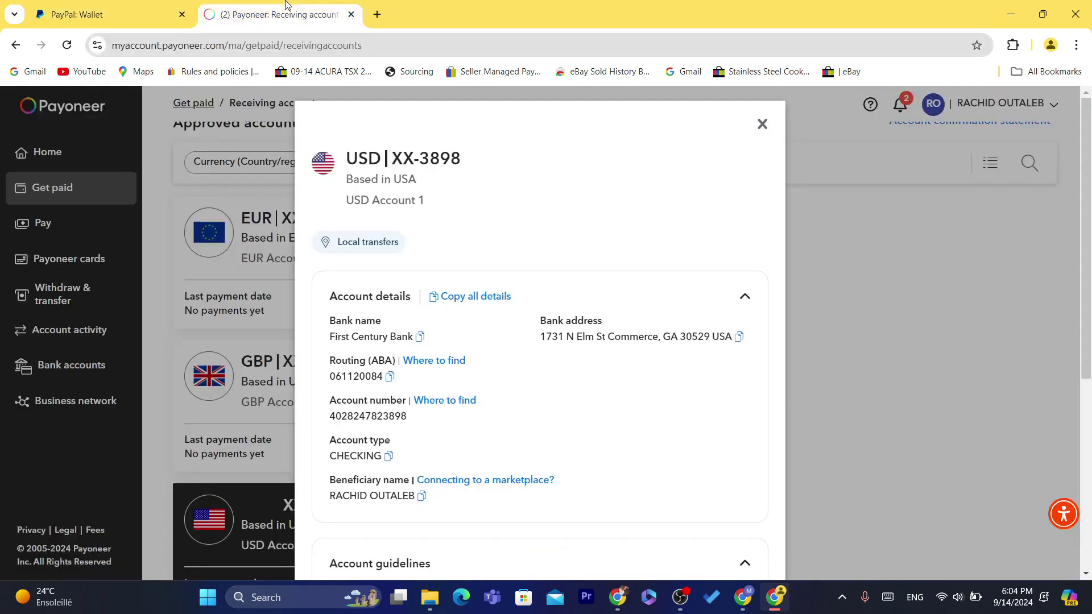
# Copy the USD routing number, select the CHECKING account type, and close the USD details panel
pyautogui.click(391, 377)
pyautogui.moveTo(364, 455); pyautogui.dragTo(391, 462)
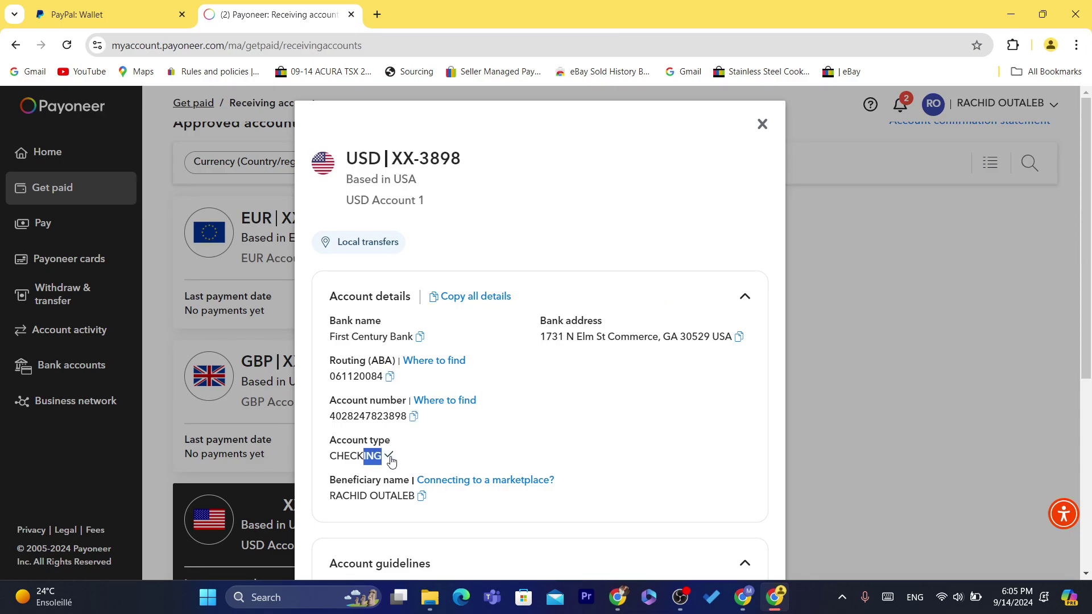
pyautogui.doubleClick(354, 454)
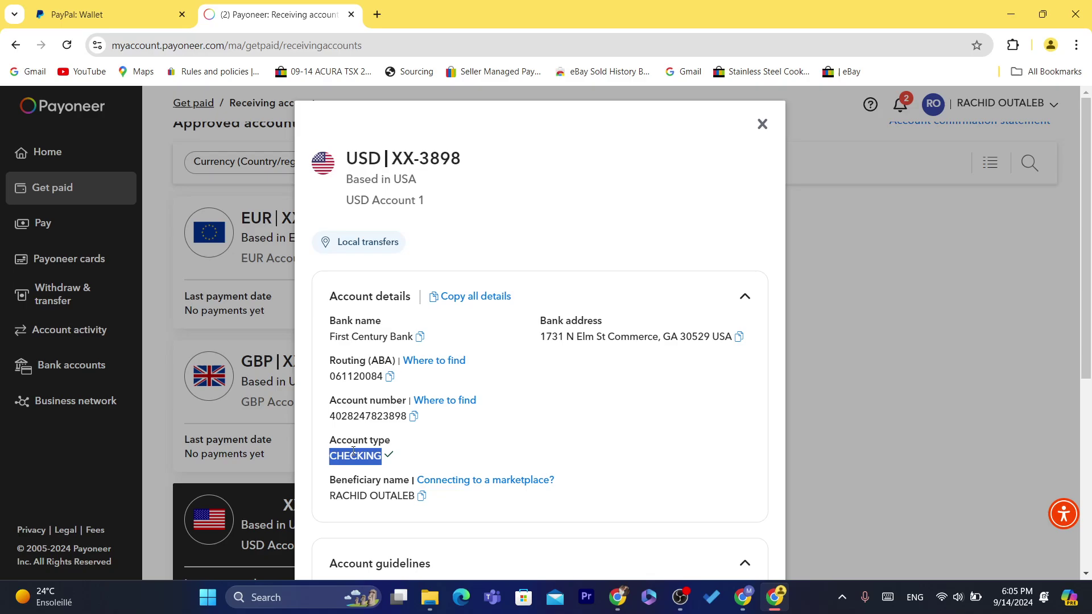
pyautogui.click(418, 465)
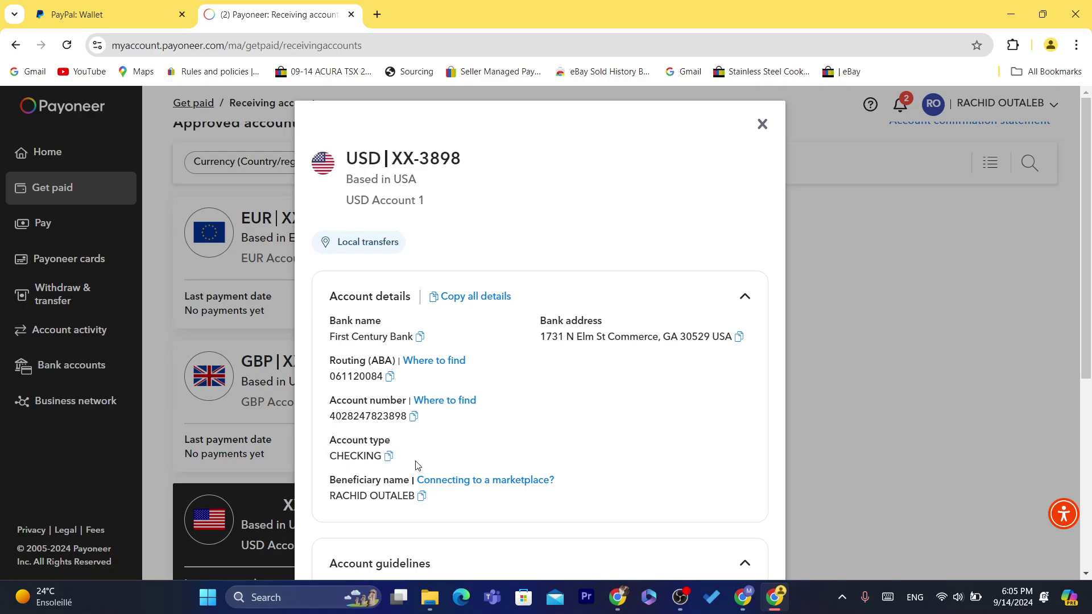
pyautogui.click(763, 123)
pyautogui.scroll(3, 1079, 270)
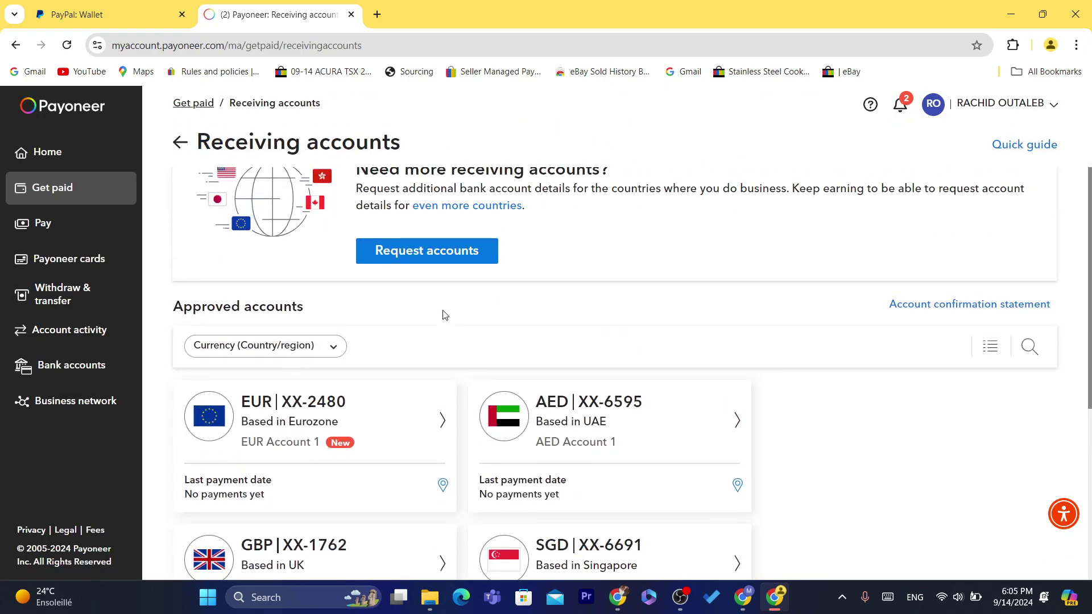
pyautogui.scroll(-1, 1091, 272)
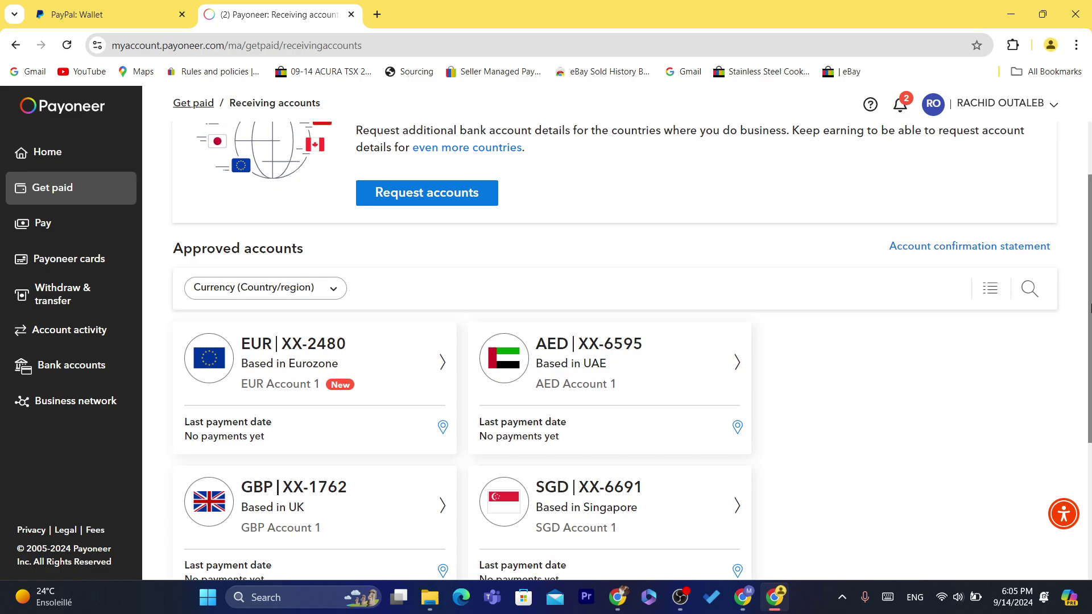
pyautogui.scroll(-3, 1090, 307)
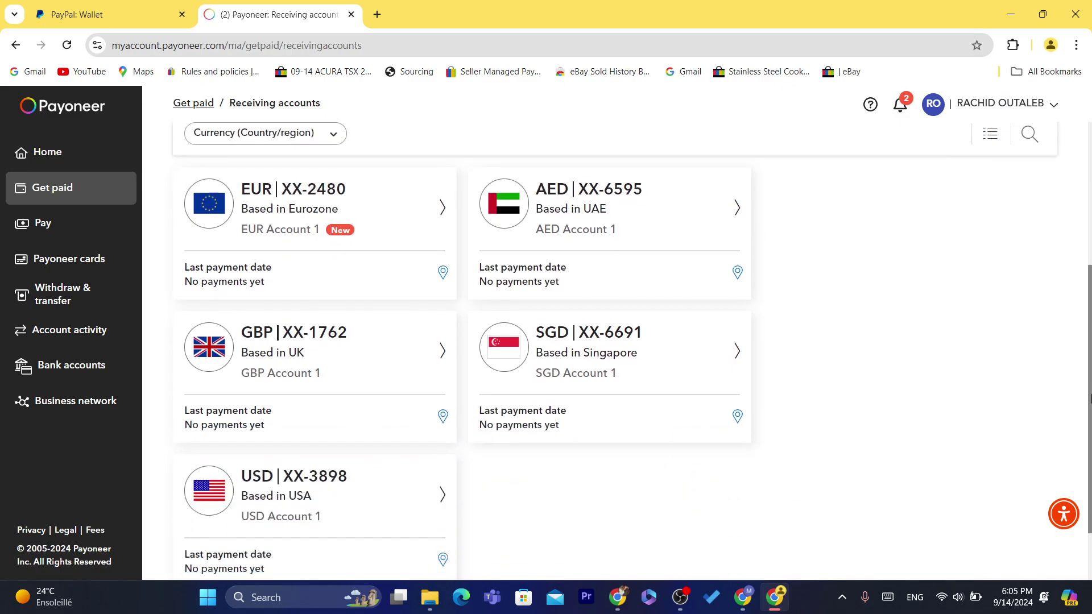
pyautogui.scroll(4, 1091, 367)
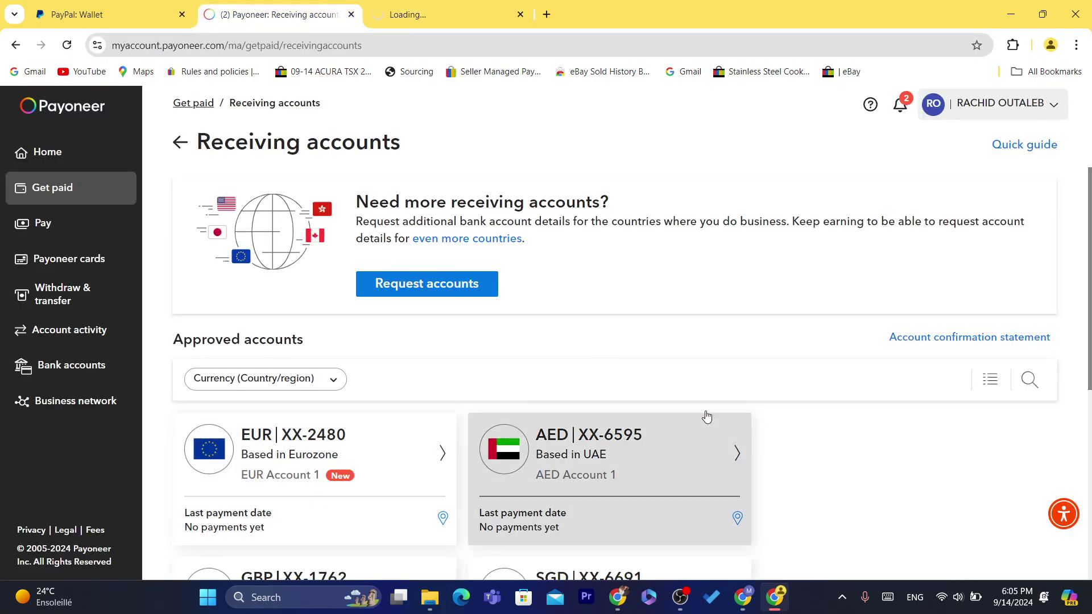
pyautogui.scroll(-5, 1090, 293)
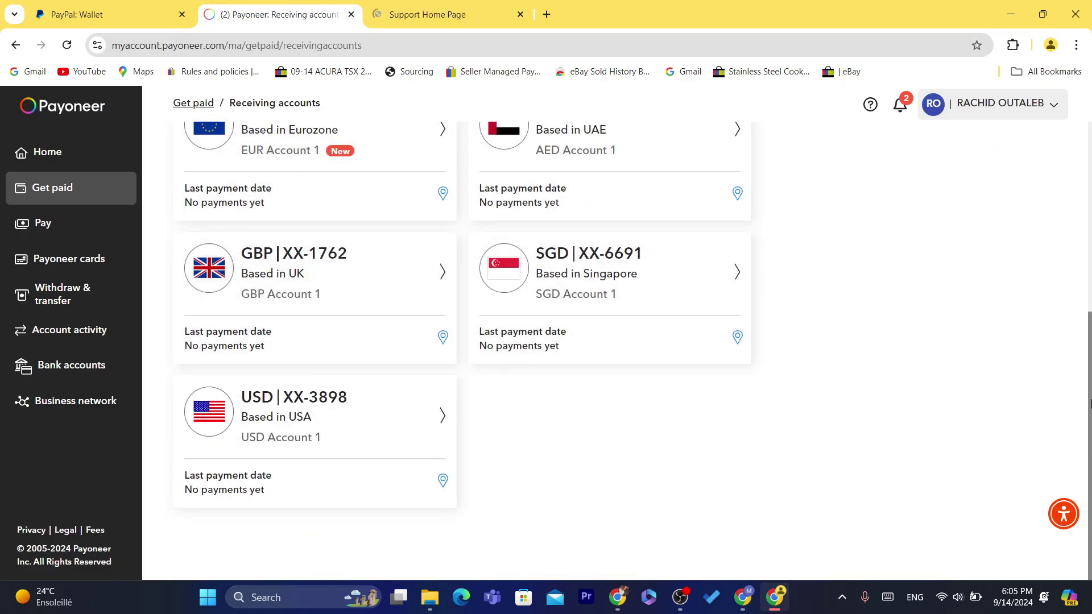
pyautogui.scroll(2, 1091, 404)
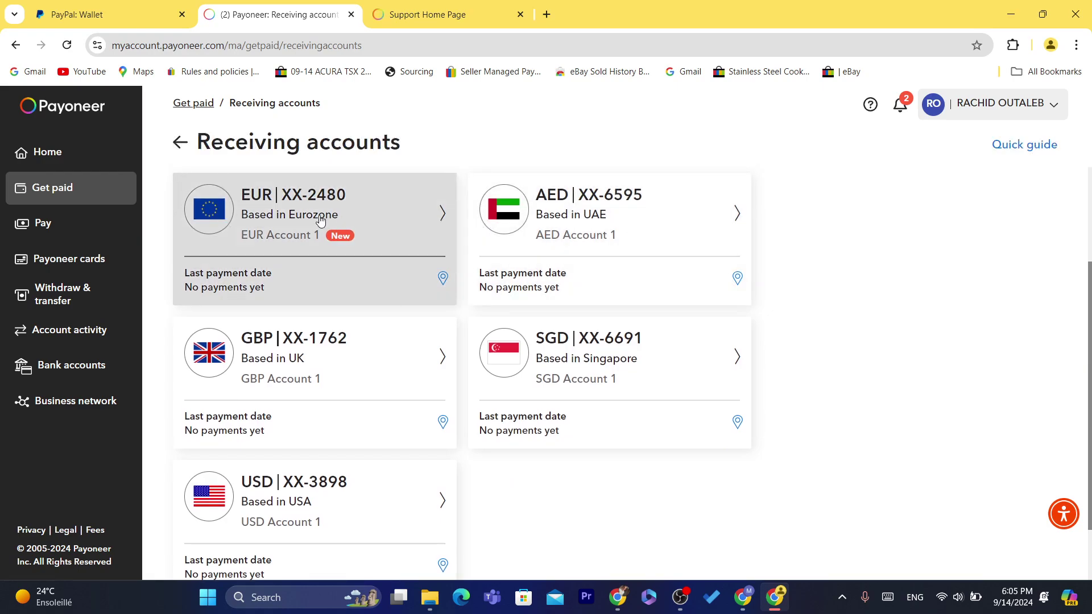
pyautogui.click(320, 219)
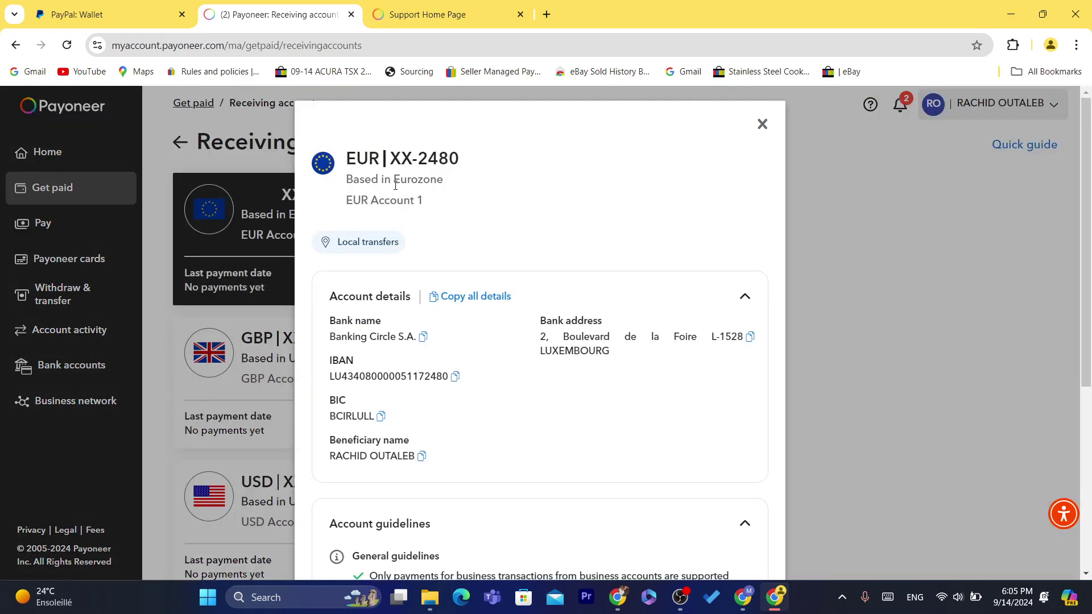
pyautogui.moveTo(342, 155); pyautogui.dragTo(452, 189)
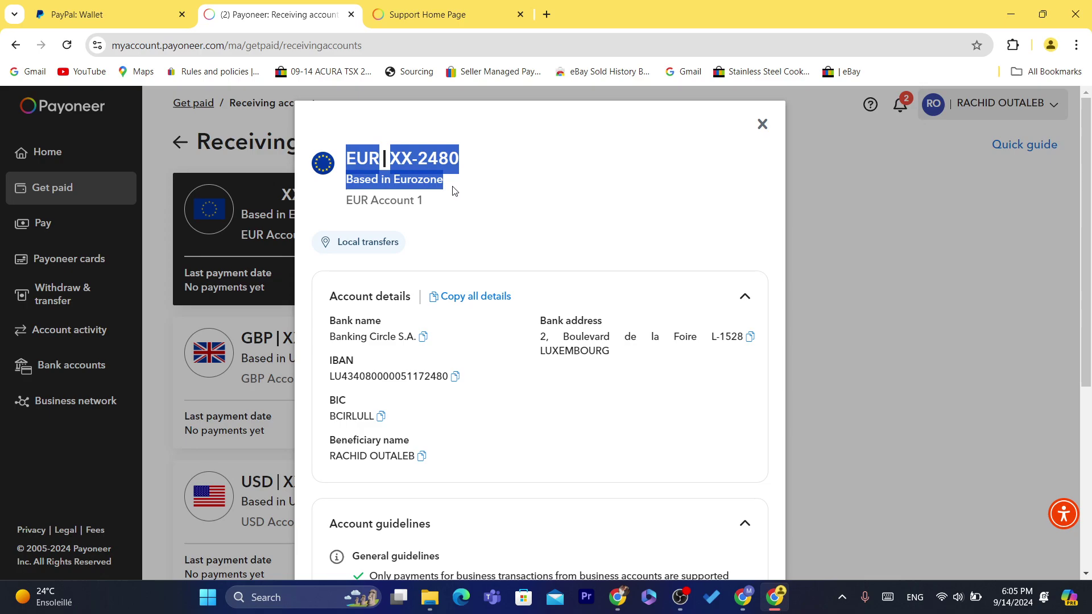
pyautogui.tripleClick(455, 191)
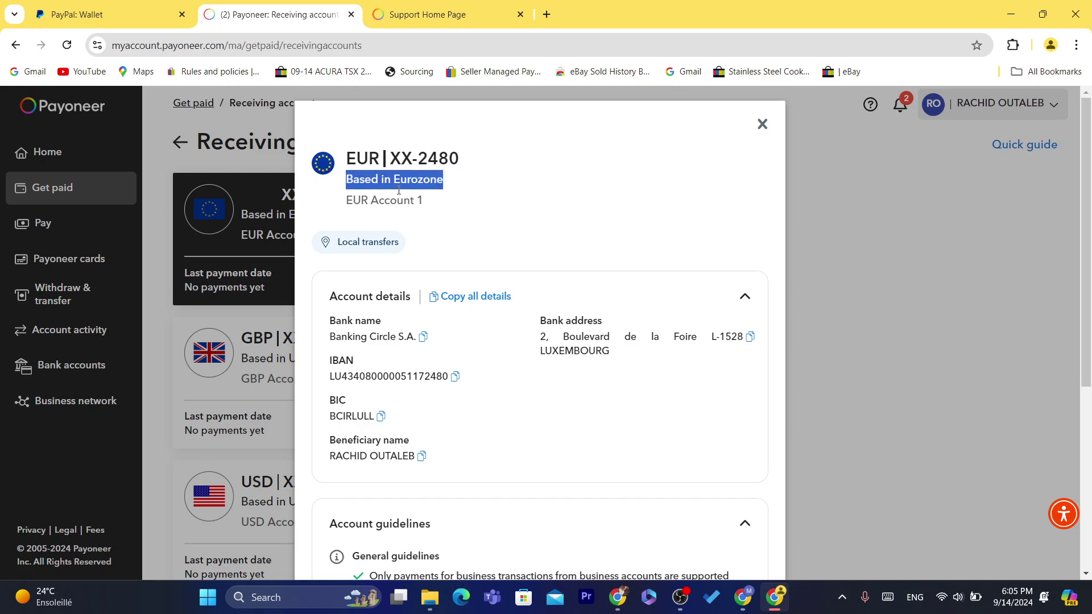
pyautogui.moveTo(398, 192); pyautogui.dragTo(481, 398)
pyautogui.click(326, 380)
pyautogui.click(482, 398)
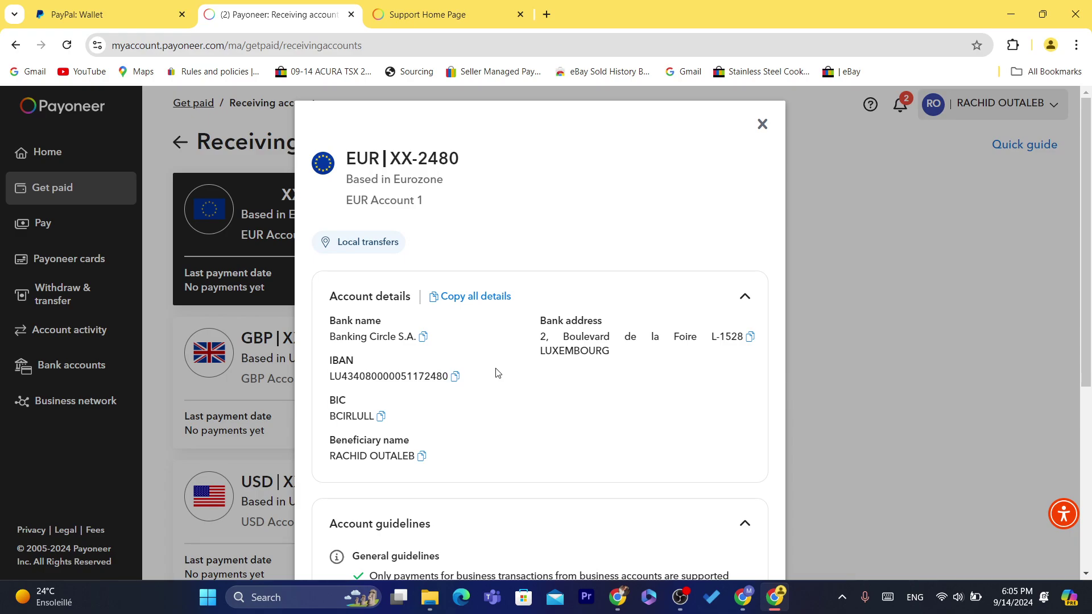
pyautogui.click(762, 124)
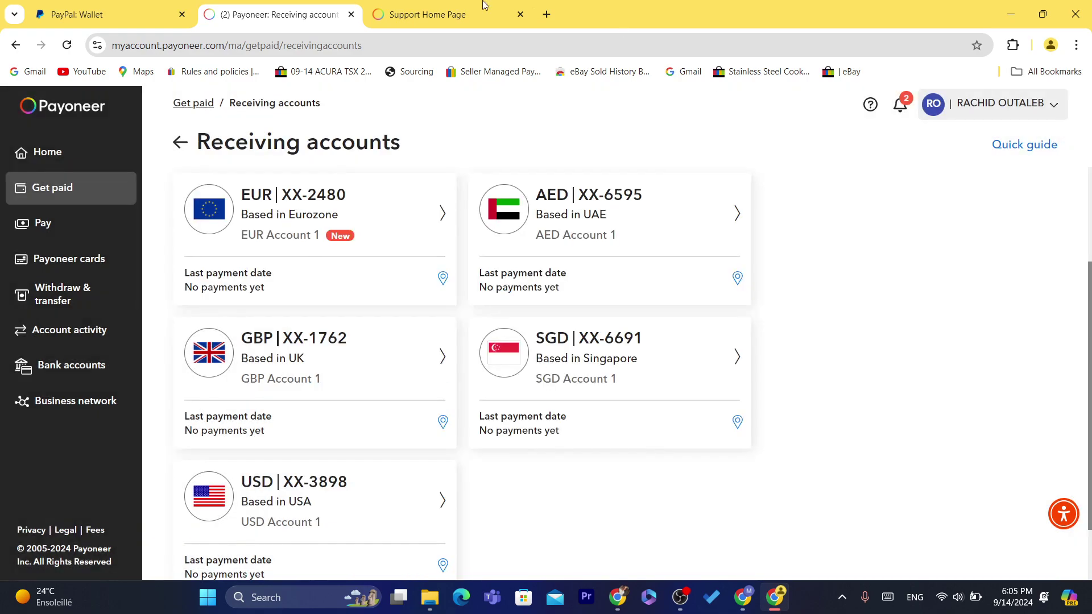
# Switch to the Payoneer support center tab and scroll down to the footer links
pyautogui.click(465, 7)
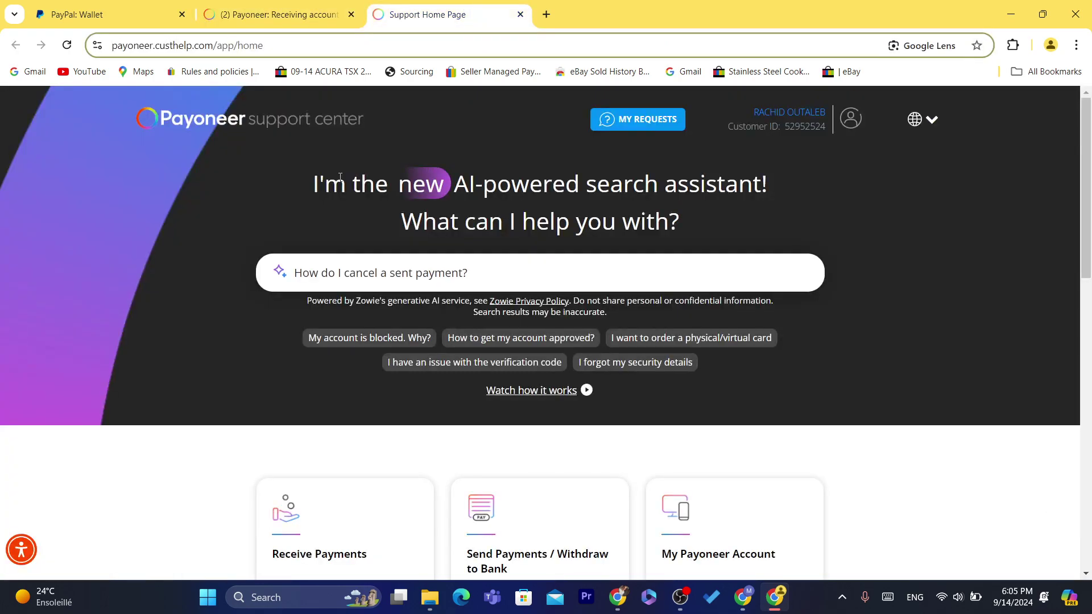
pyautogui.moveTo(312, 183); pyautogui.dragTo(669, 221)
pyautogui.click(669, 221)
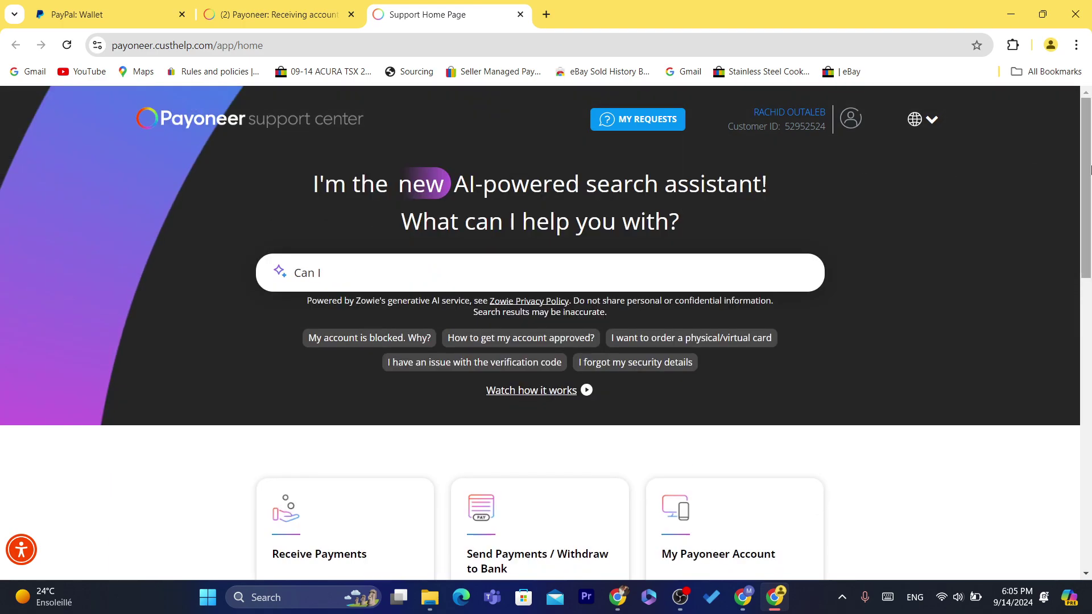
pyautogui.scroll(-2, 1089, 175)
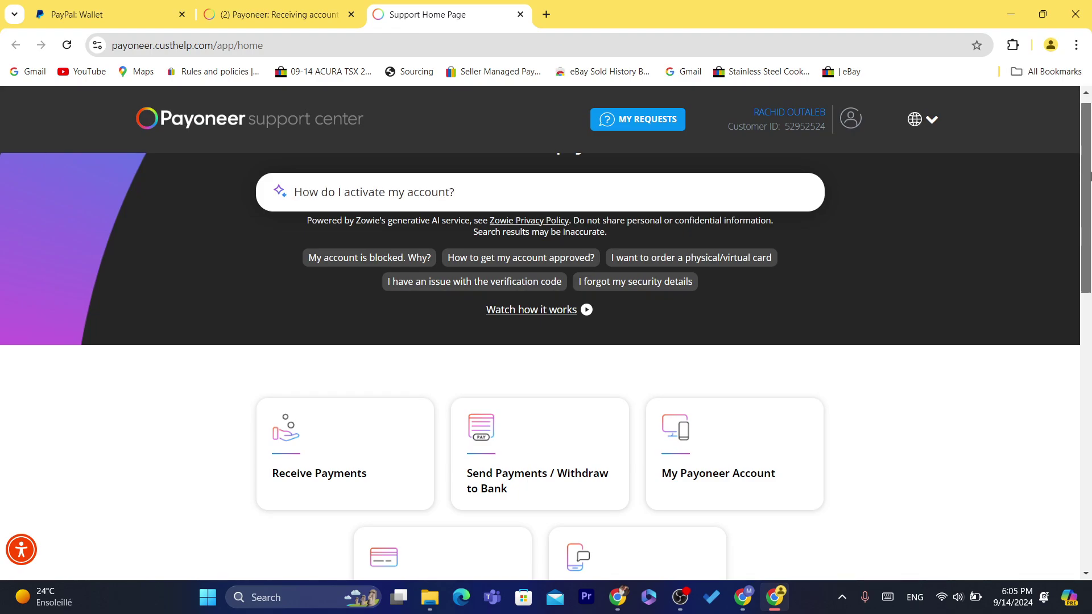
pyautogui.moveTo(1090, 175); pyautogui.dragTo(1091, 255)
pyautogui.scroll(-6, 676, 271)
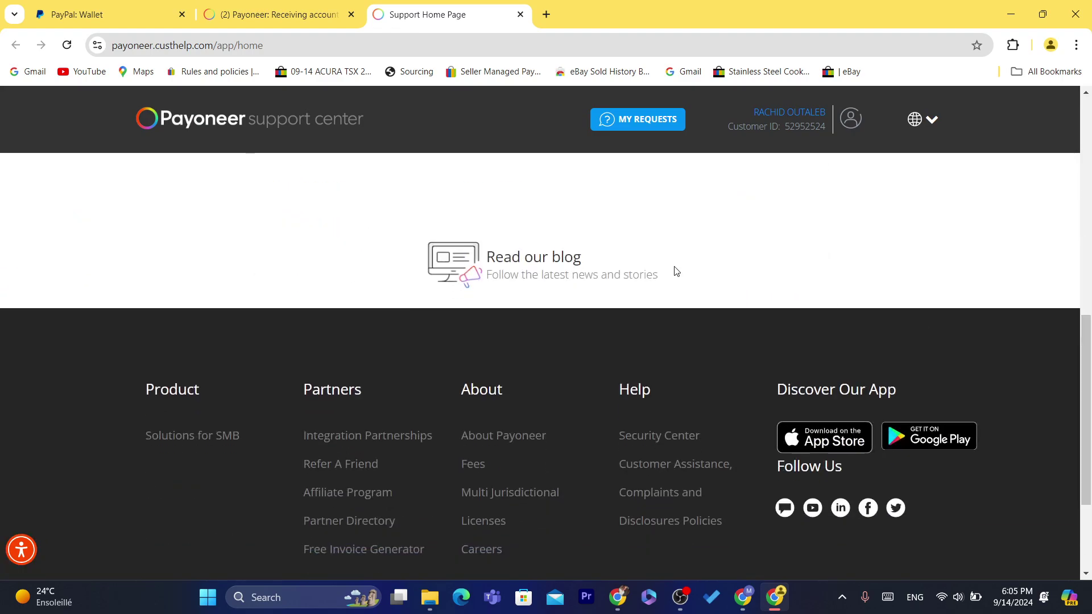
pyautogui.scroll(-3, 568, 413)
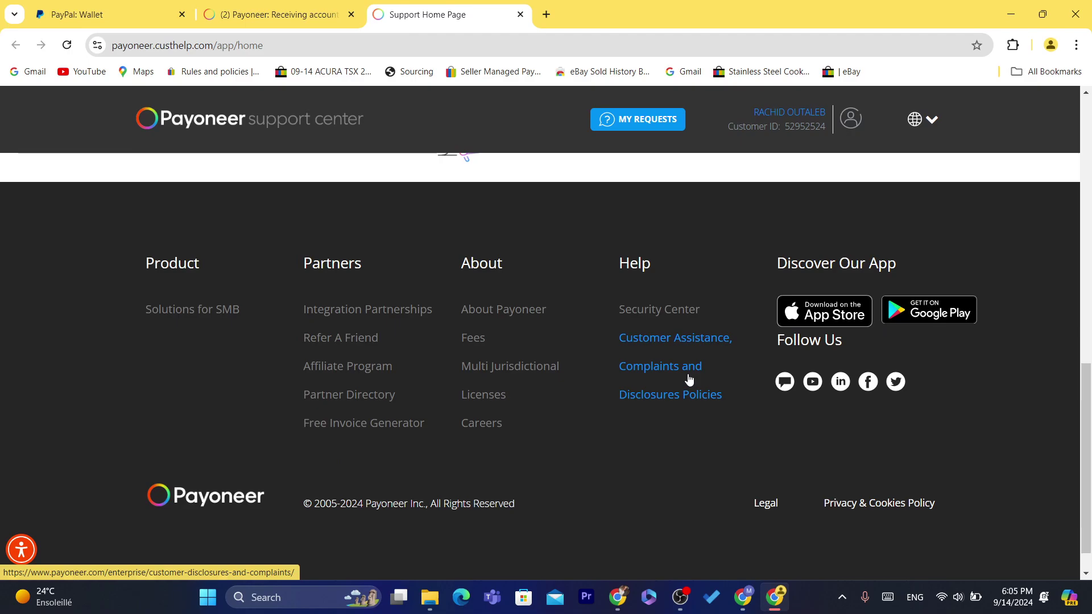
# Open the Customer Assistance, Complaints and Disclosures Policies page and scroll through it
pyautogui.click(670, 342)
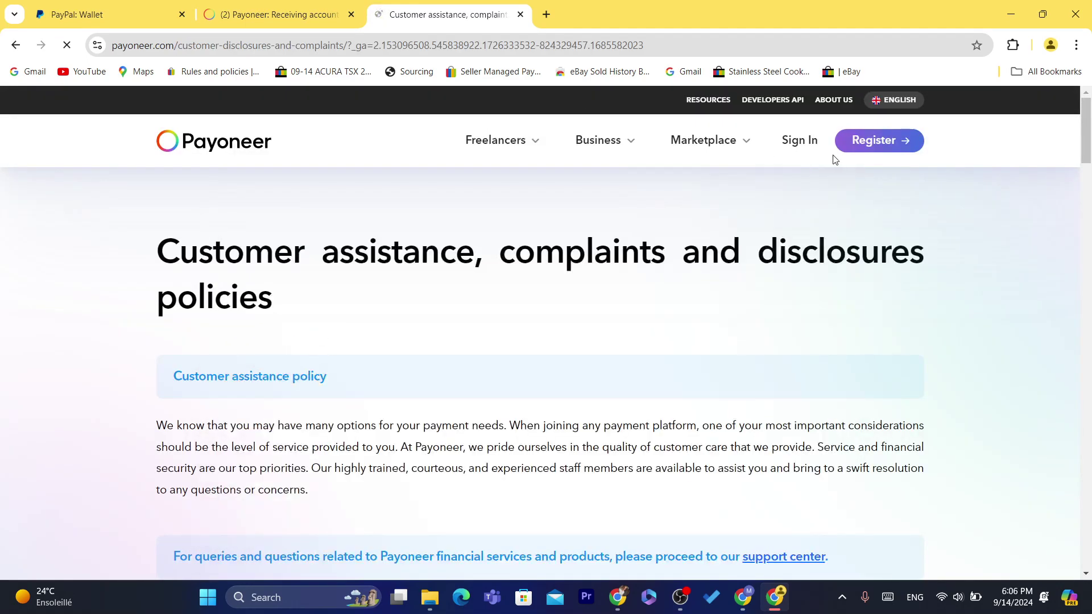
pyautogui.scroll(-20, 852, 376)
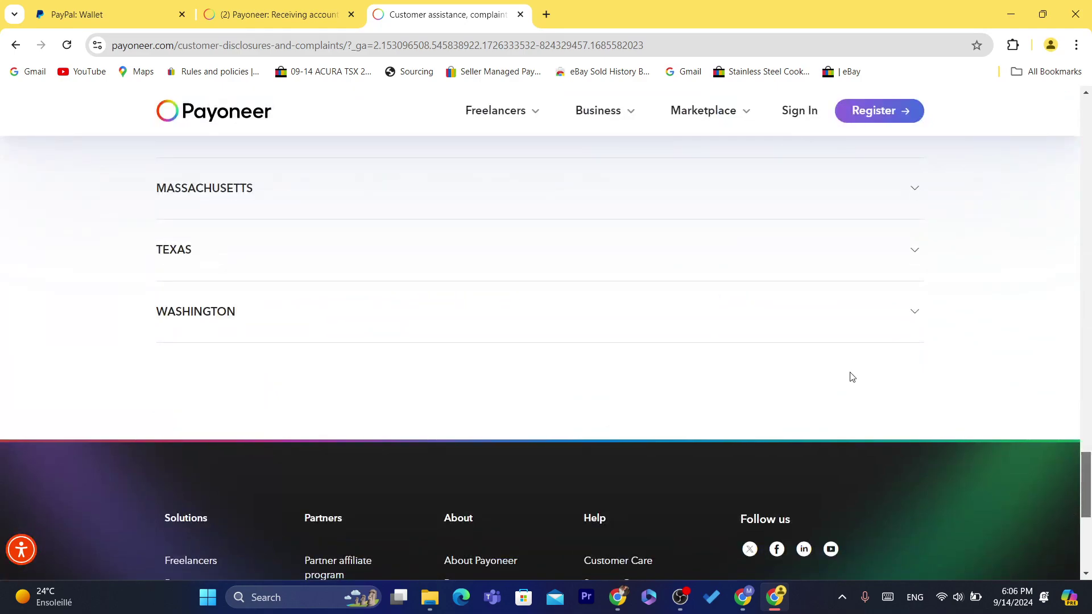
pyautogui.scroll(-6, 1089, 466)
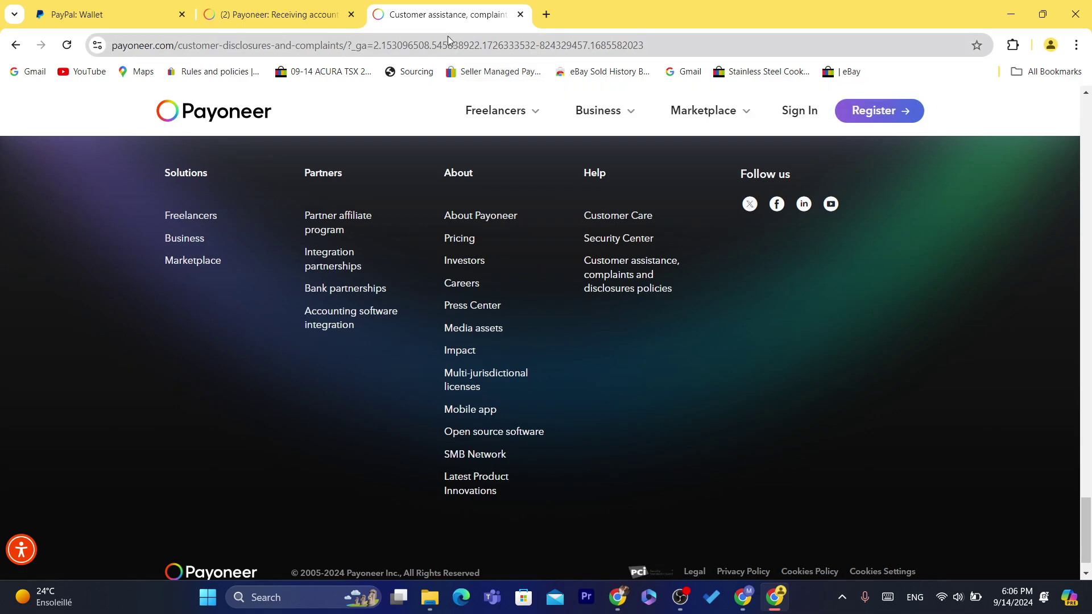
pyautogui.click(535, 50)
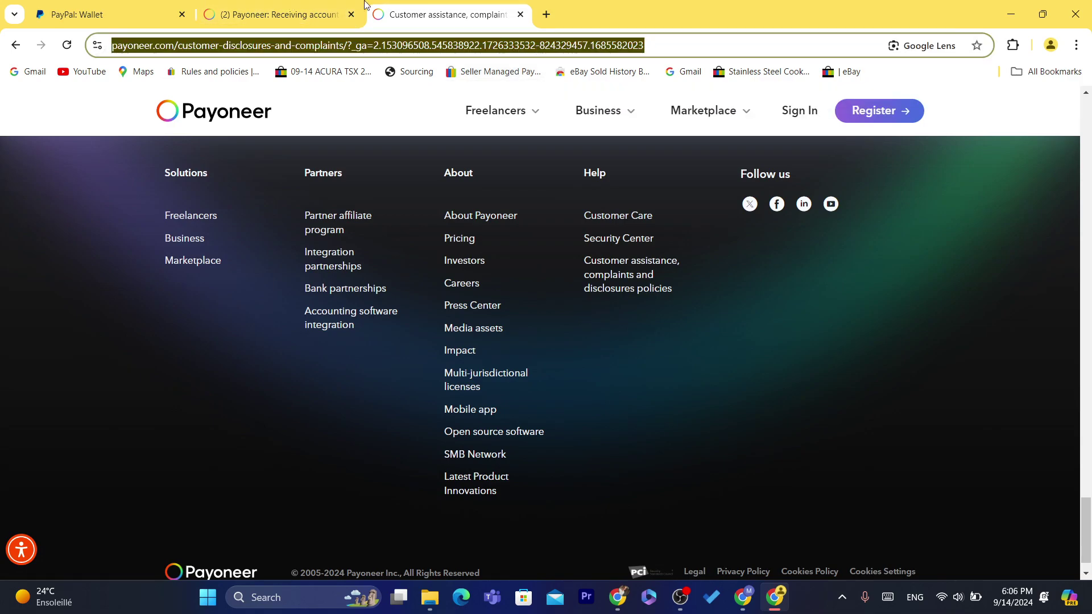
# Return to the Payoneer Receiving accounts tab and select its heading and web address
pyautogui.click(330, 13)
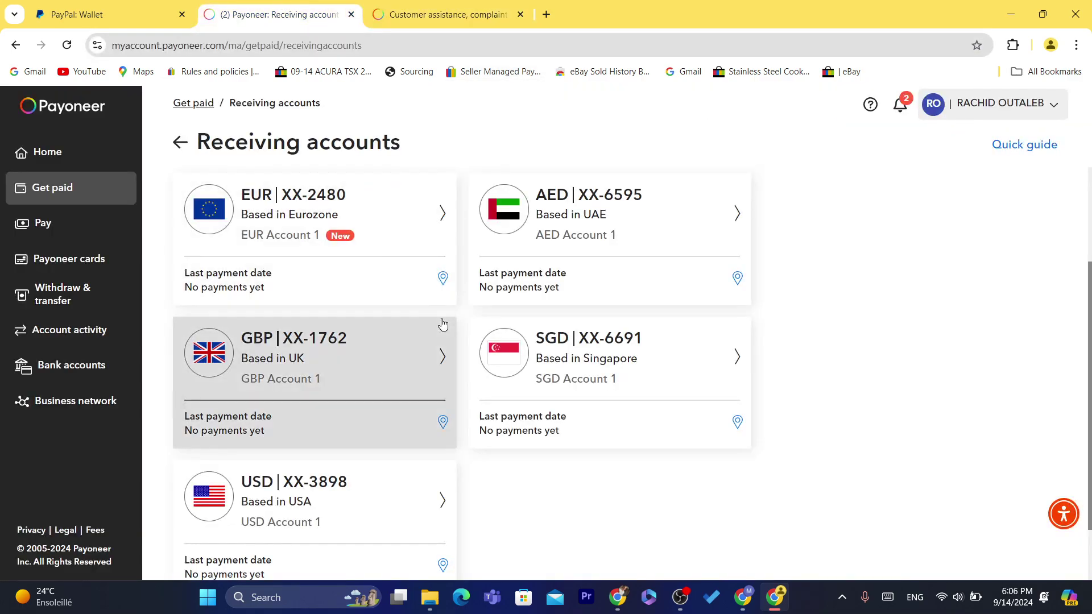
pyautogui.moveTo(197, 142); pyautogui.dragTo(401, 142)
pyautogui.click(399, 125)
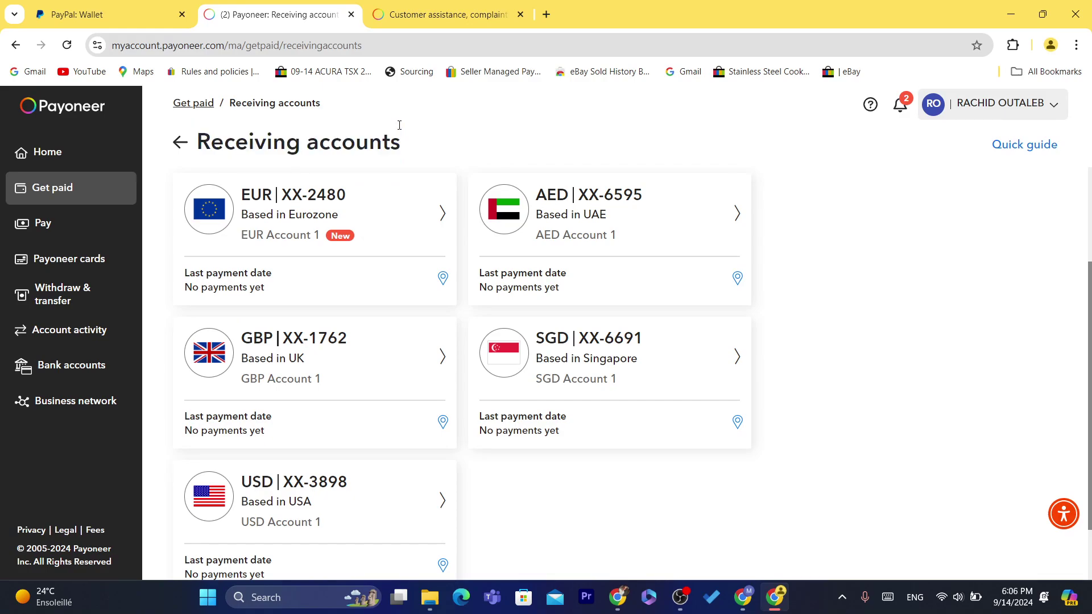
pyautogui.tripleClick(433, 140)
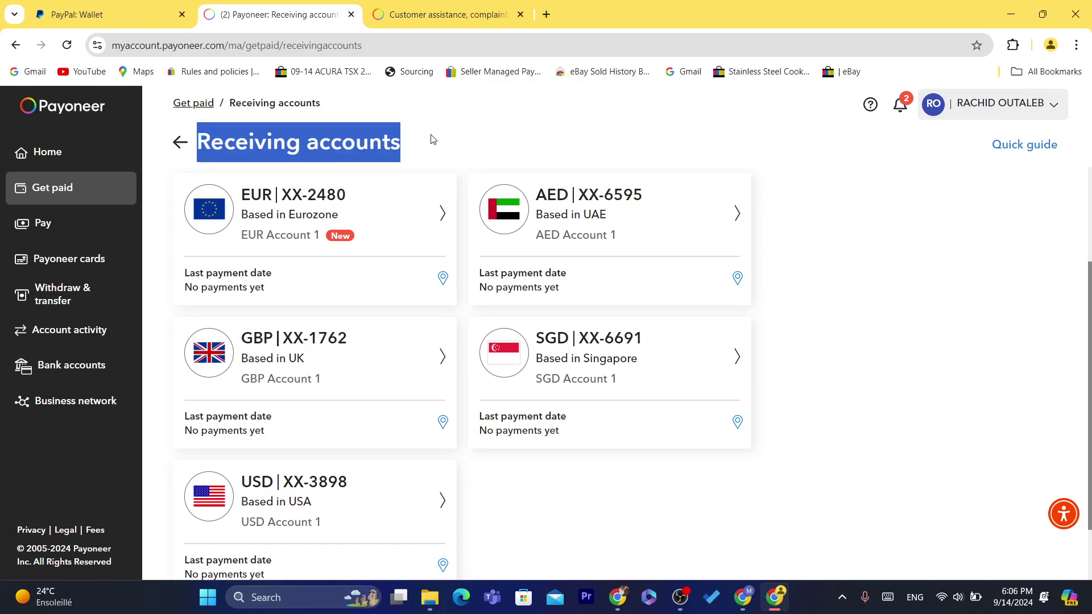
pyautogui.click(400, 49)
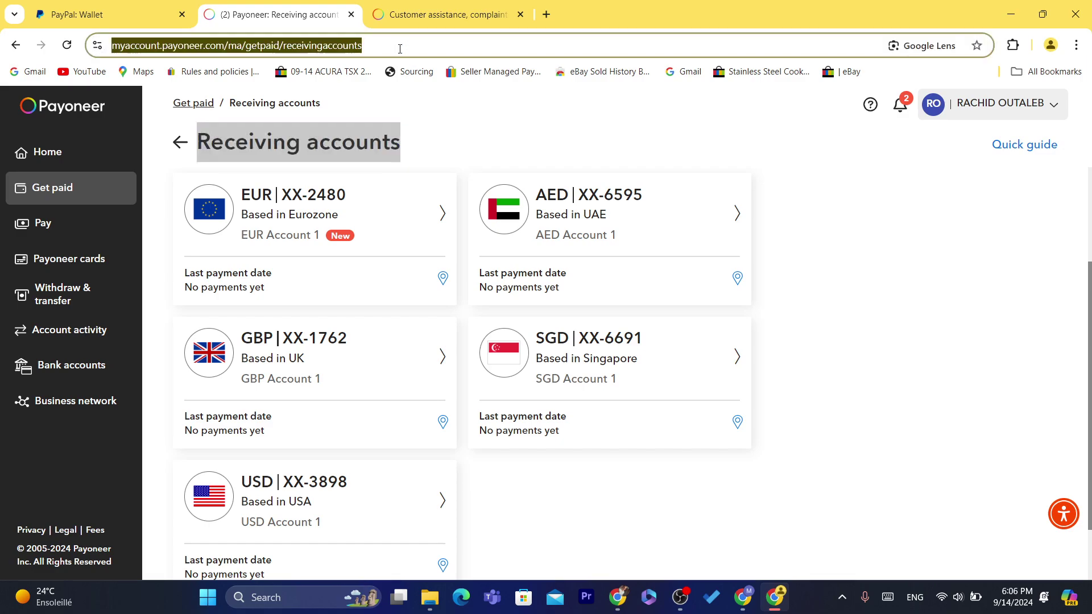
pyautogui.click(390, 150)
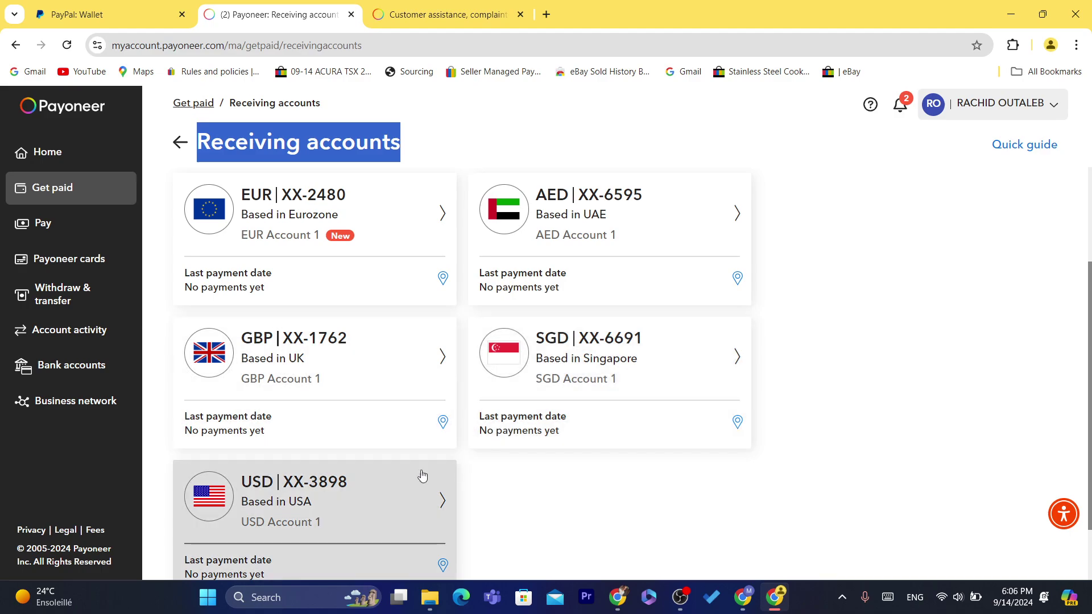
# Reopen and close the USD account details, then go to the Home page showing 2.46 USD
pyautogui.click(339, 470)
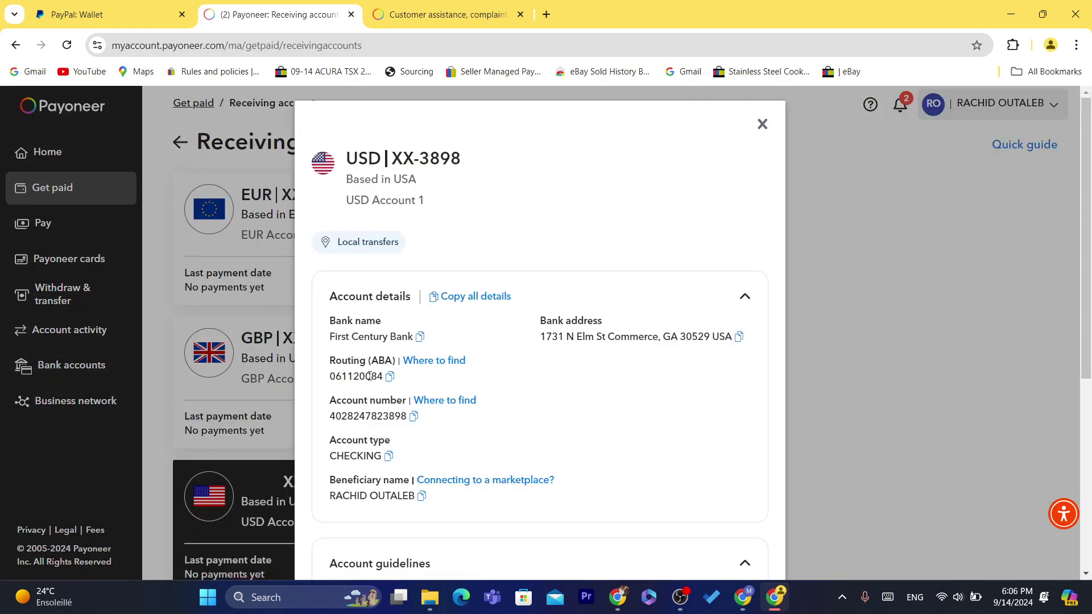
pyautogui.click(110, 4)
pyautogui.click(248, 7)
pyautogui.click(762, 123)
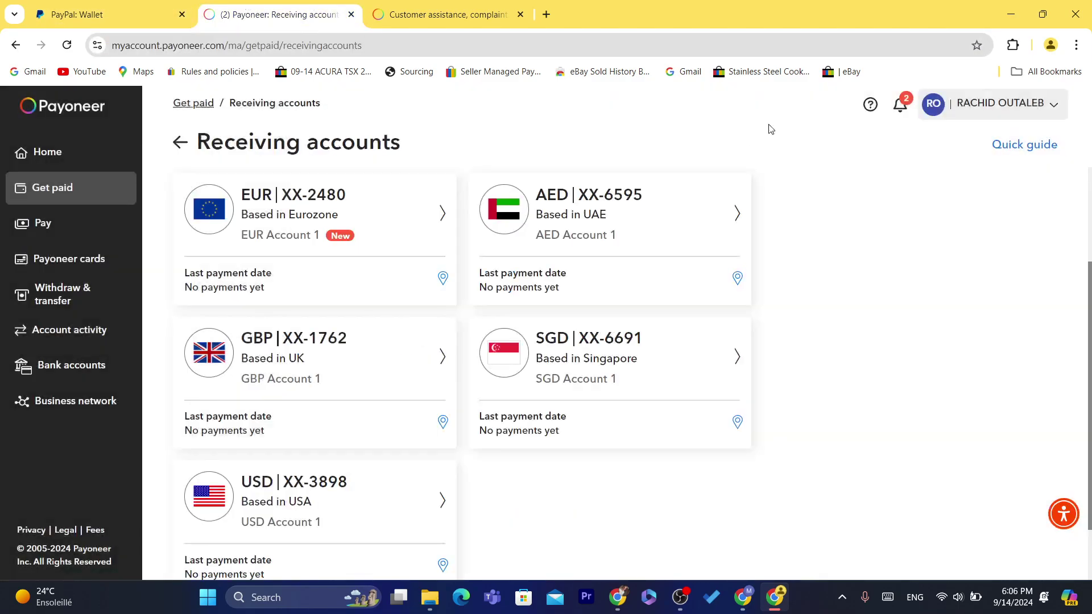
pyautogui.click(383, 46)
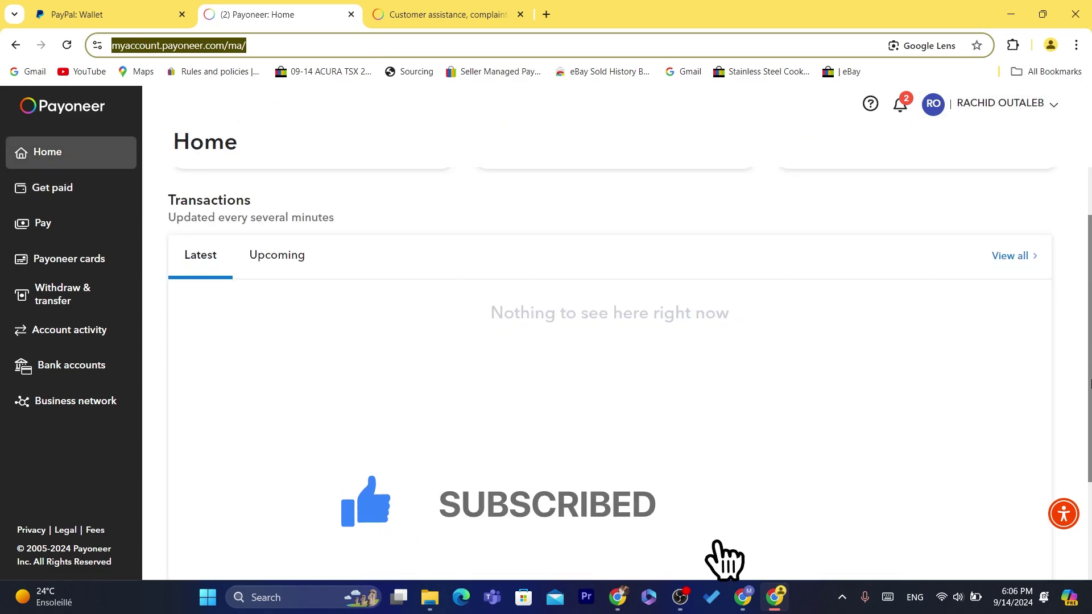
pyautogui.click(458, 291)
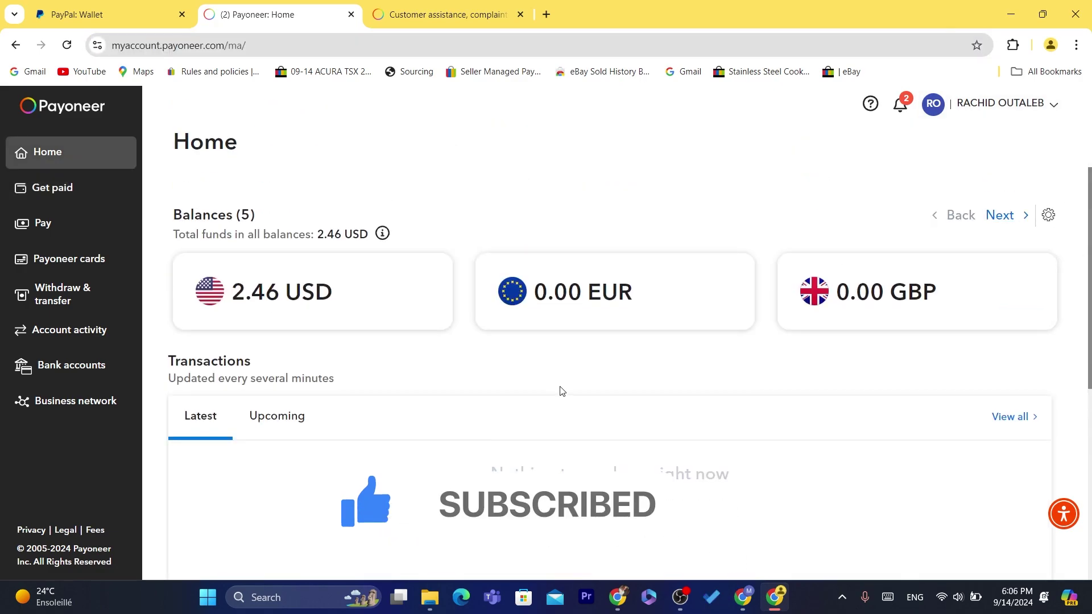